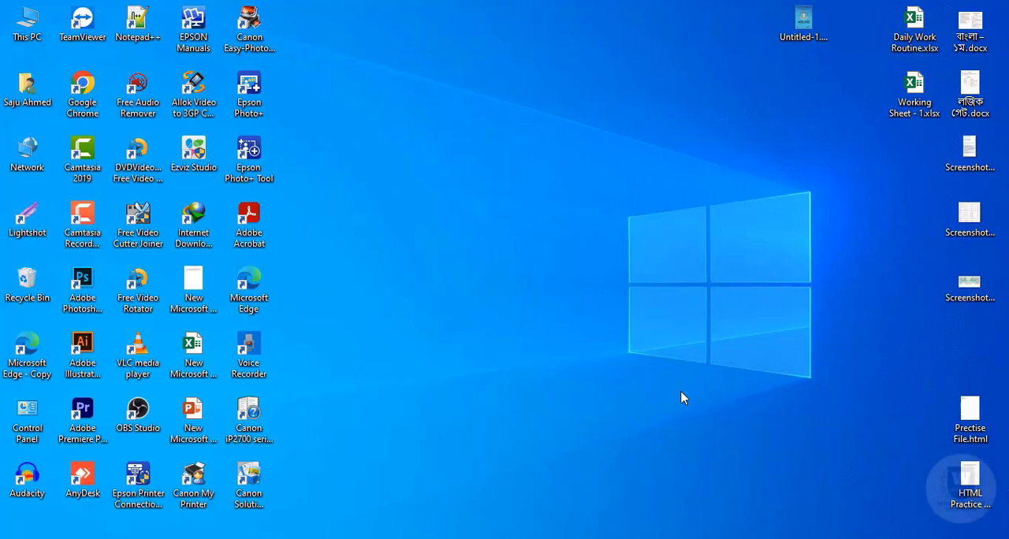
{"action": "right_click", "coordinate": [525, 222]}
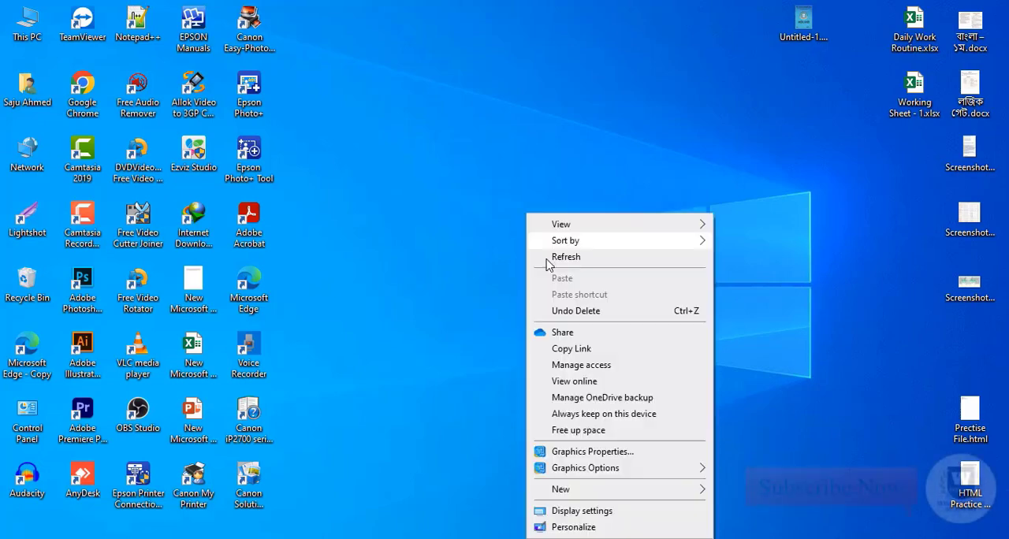
{"action": "left_click", "coordinate": [582, 259]}
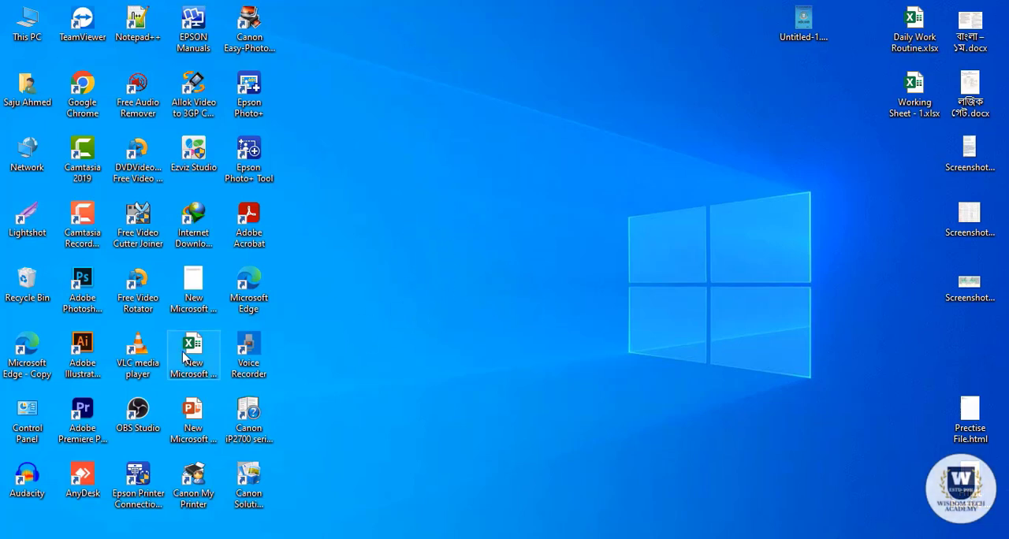
{"action": "mouse_move", "coordinate": [193, 347]}
{"action": "left_mouse_down"}
{"action": "mouse_move", "coordinate": [453, 98]}
{"action": "mouse_move", "coordinate": [471, 101]}
{"action": "mouse_move", "coordinate": [219, 341]}
{"action": "mouse_move", "coordinate": [195, 350]}
{"action": "left_mouse_up"}
{"action": "right_click", "coordinate": [413, 160]}
{"action": "left_click", "coordinate": [429, 202]}
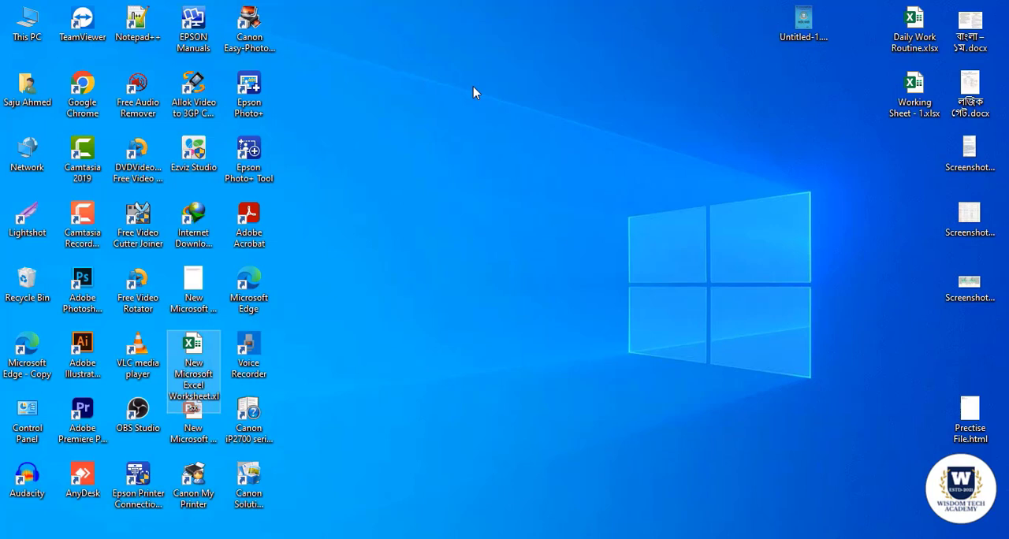
Look up the Microsoft Excel Worksheet option among the desktop's new file types.
{"action": "right_click", "coordinate": [473, 92]}
{"action": "mouse_move", "coordinate": [513, 361]}
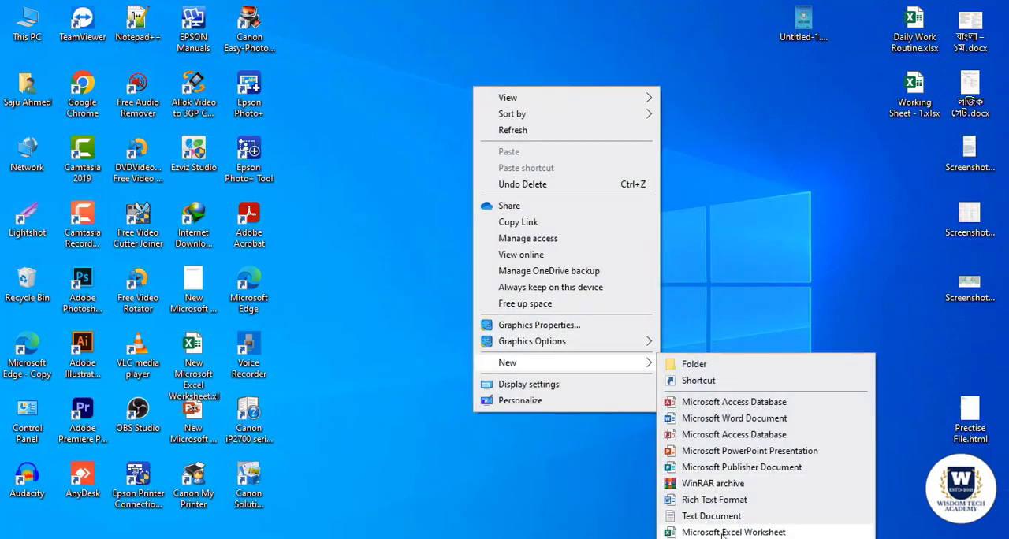
{"action": "left_click", "coordinate": [379, 231]}
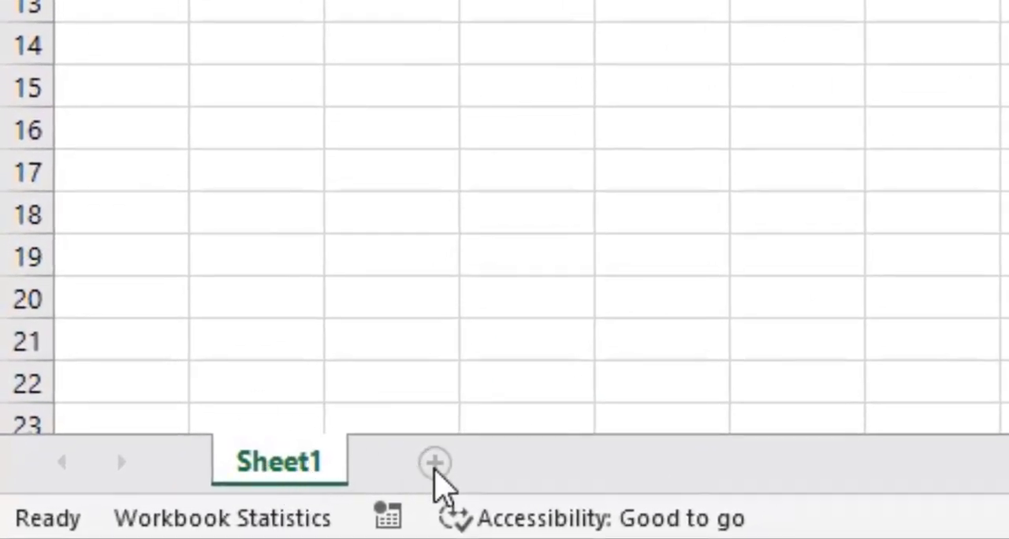
Add two more worksheets to the workbook, switch through the sheets and return to Sheet1.
{"action": "left_click", "coordinate": [434, 464]}
{"action": "left_click", "coordinate": [567, 469]}
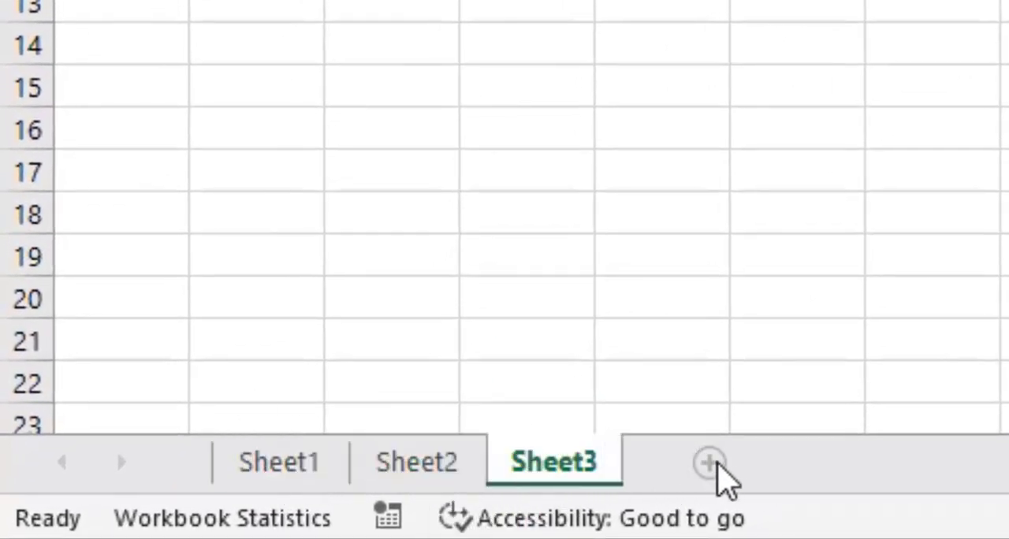
{"action": "left_click", "coordinate": [319, 466]}
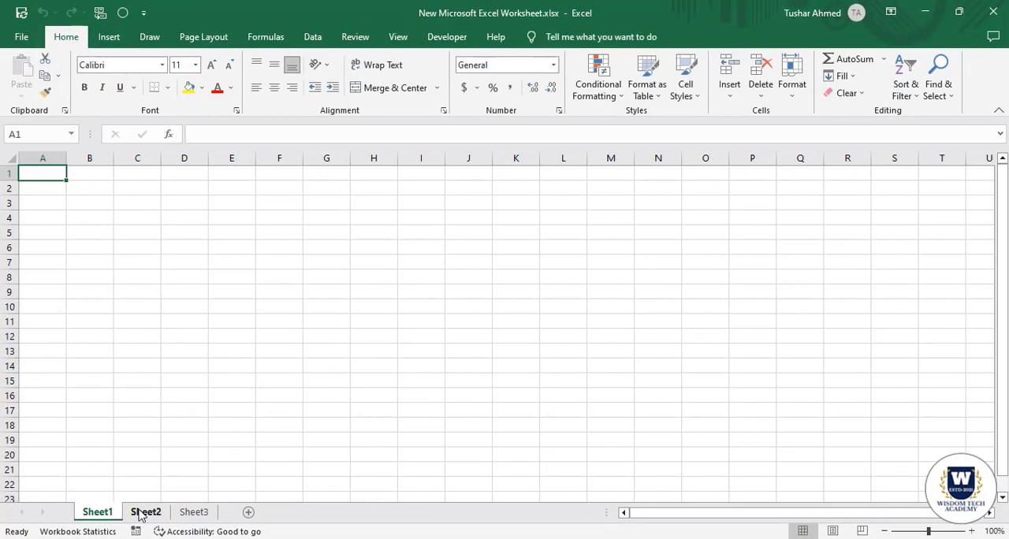
{"action": "left_click", "coordinate": [142, 512]}
{"action": "left_click", "coordinate": [195, 512]}
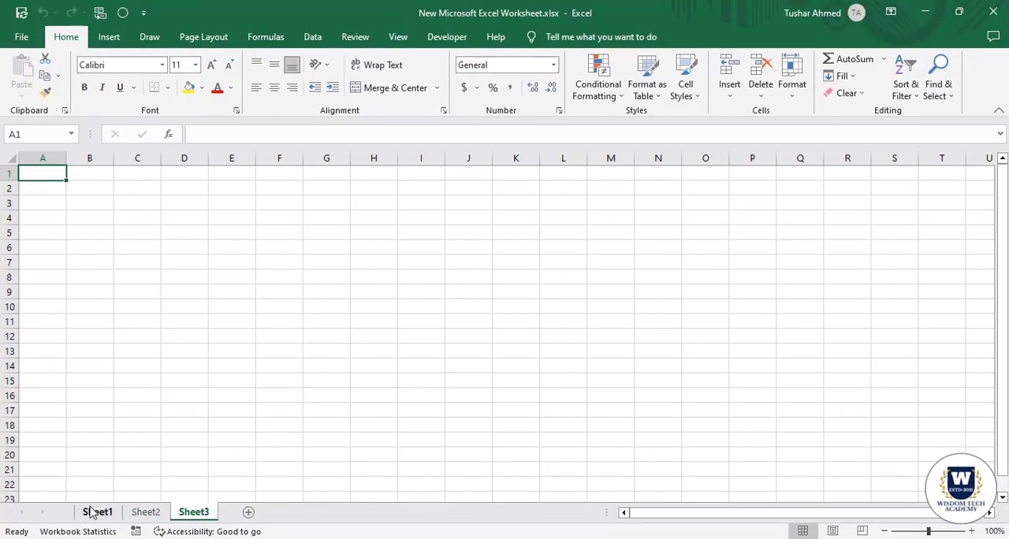
{"action": "left_click", "coordinate": [98, 512]}
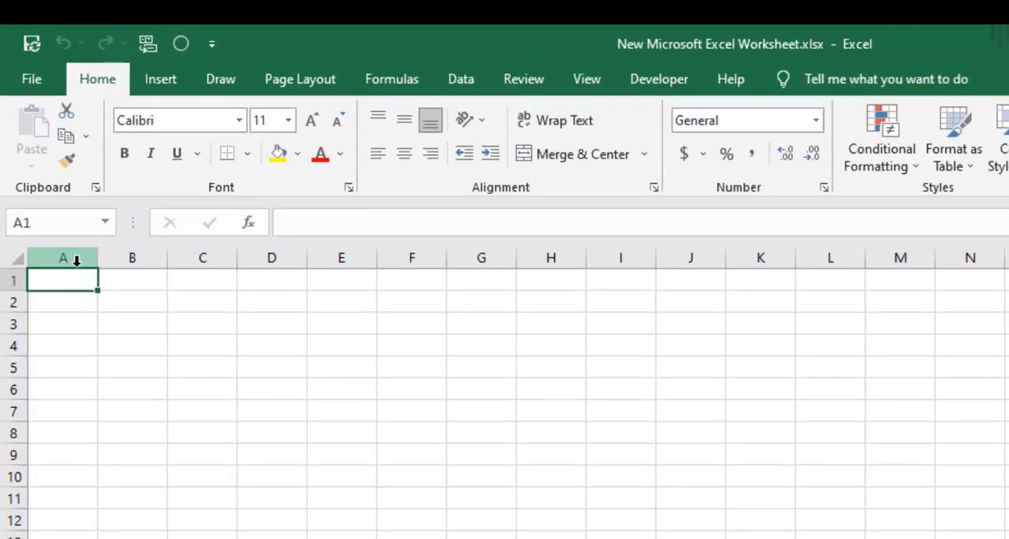
Examine the grid of Sheet1 by selecting runs of whole columns, such as A to H, and of whole rows.
{"action": "left_click_drag", "start_coordinate": [53, 161], "coordinate": [167, 161]}
{"action": "left_click_drag", "start_coordinate": [285, 311], "coordinate": [1008, 307]}
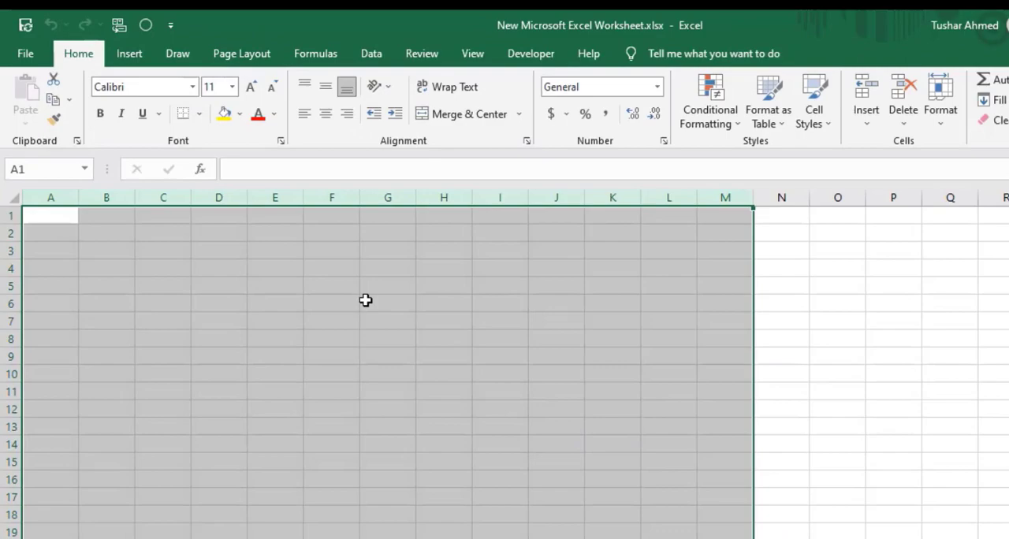
{"action": "left_click", "coordinate": [366, 300]}
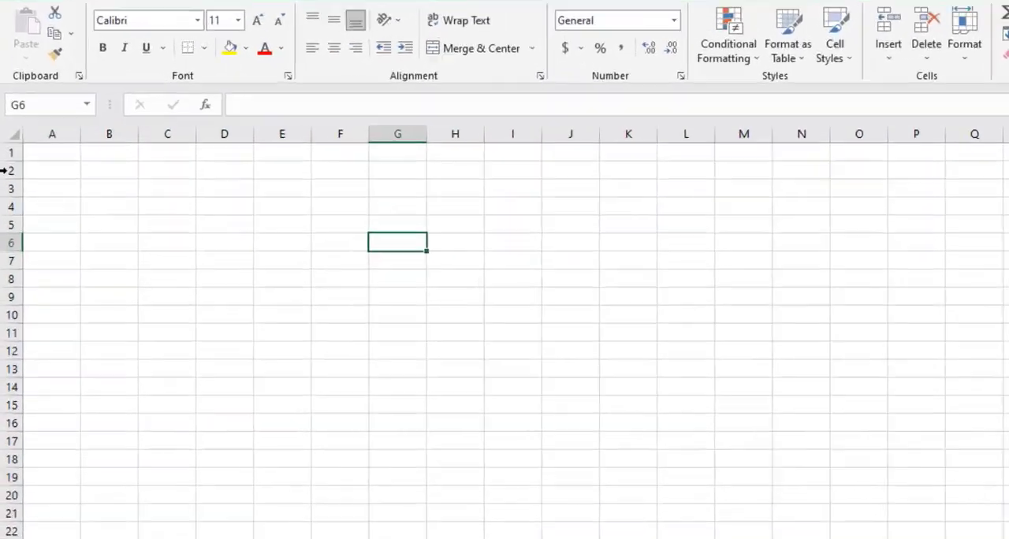
{"action": "left_click_drag", "start_coordinate": [10, 216], "coordinate": [9, 485]}
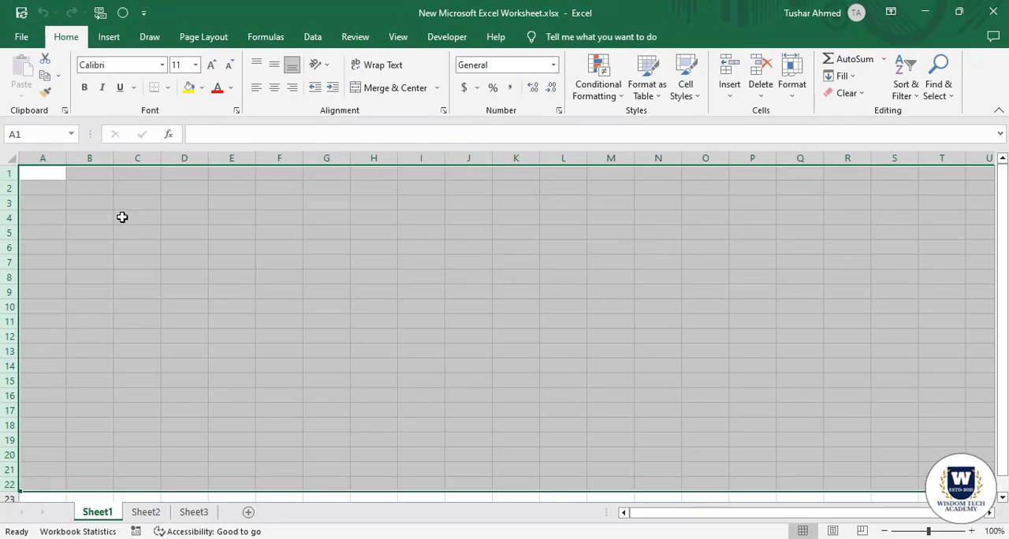
{"action": "left_click", "coordinate": [122, 217]}
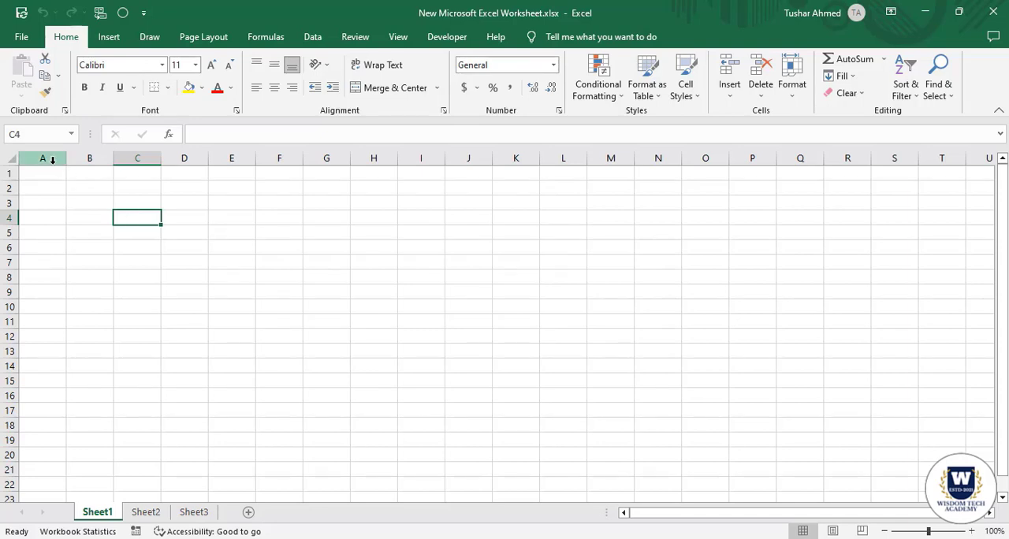
{"action": "left_click_drag", "start_coordinate": [52, 160], "coordinate": [396, 157]}
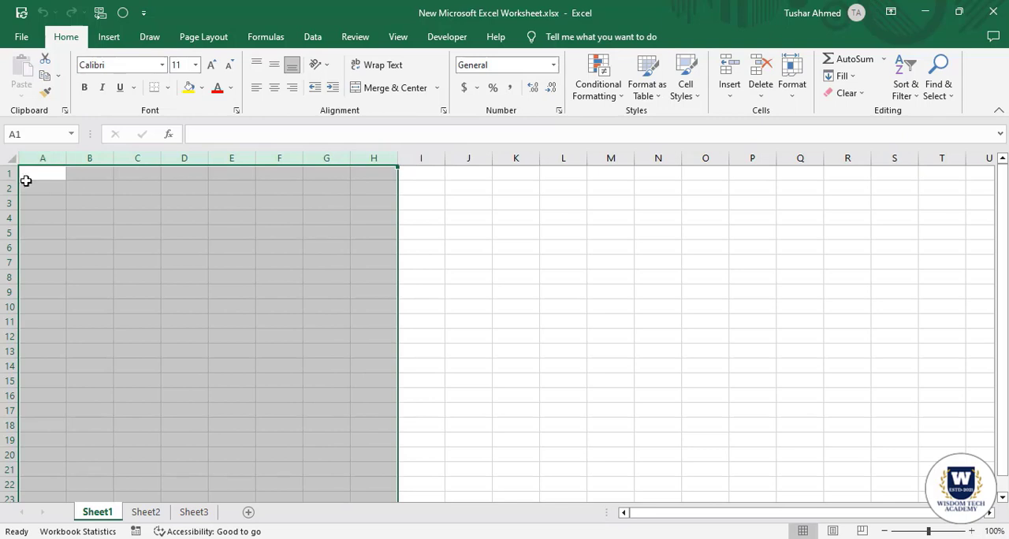
{"action": "left_click_drag", "start_coordinate": [8, 173], "coordinate": [7, 457]}
{"action": "left_click", "coordinate": [92, 249]}
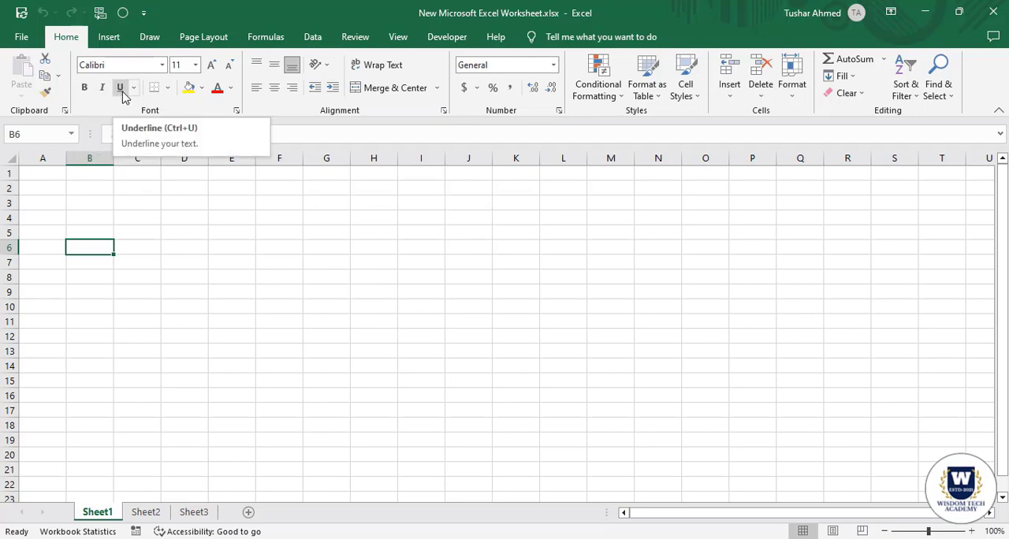
View the list of available fonts and close it without picking one.
{"action": "left_click", "coordinate": [162, 66]}
{"action": "left_click", "coordinate": [376, 226]}
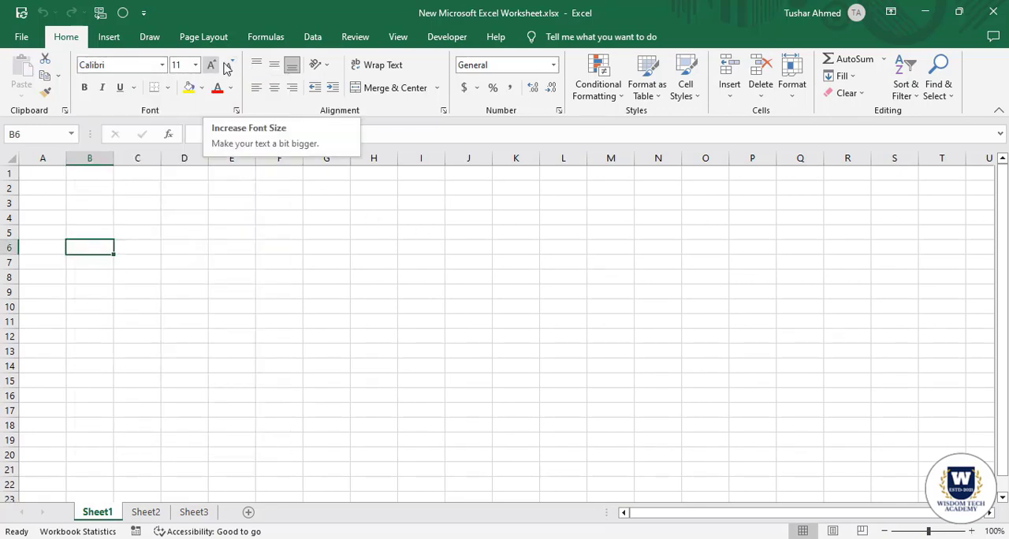
{"action": "left_click", "coordinate": [195, 305]}
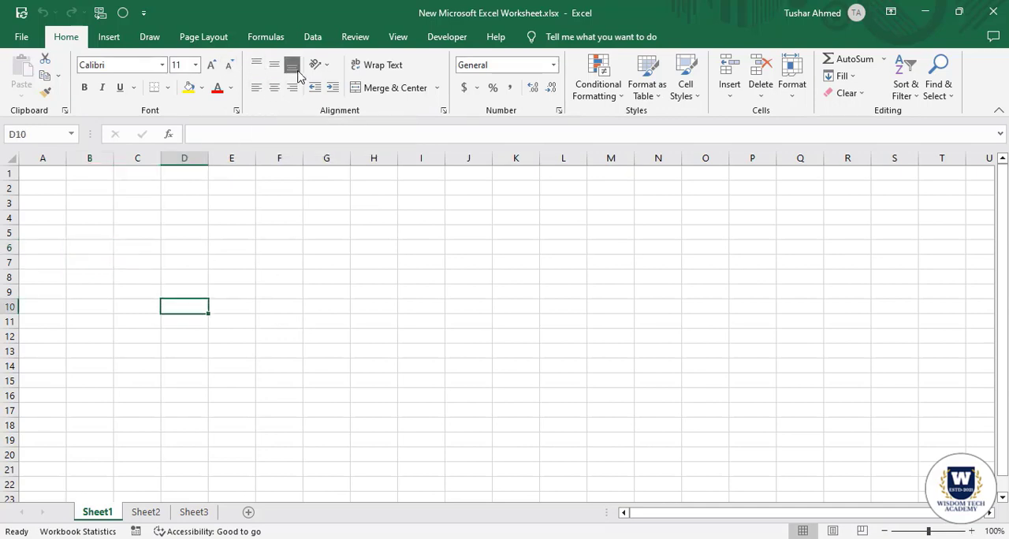
Make row 1 about three times as tall and widen column A by about half.
{"action": "left_click", "coordinate": [50, 175]}
{"action": "left_click", "coordinate": [32, 202]}
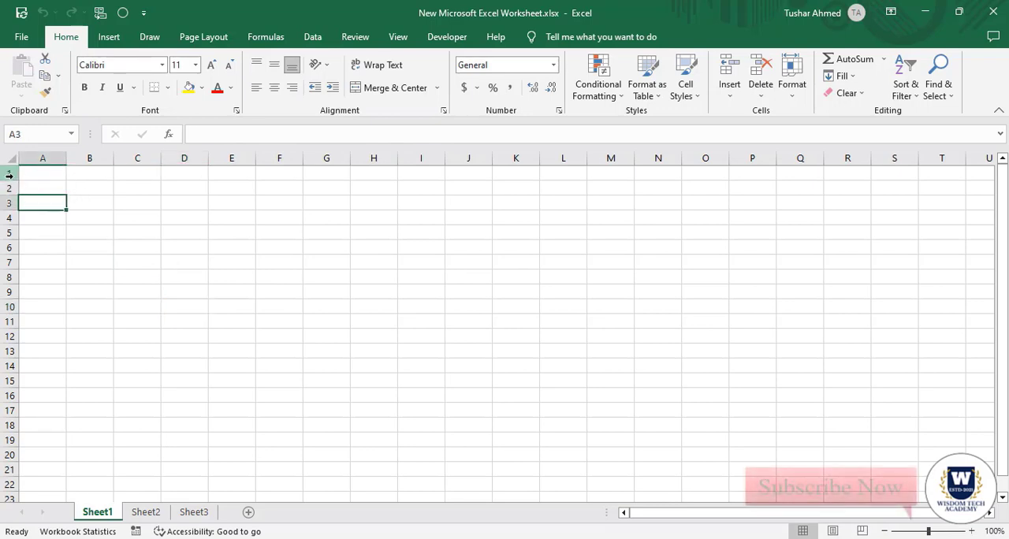
{"action": "left_click_drag", "start_coordinate": [14, 180], "coordinate": [11, 212]}
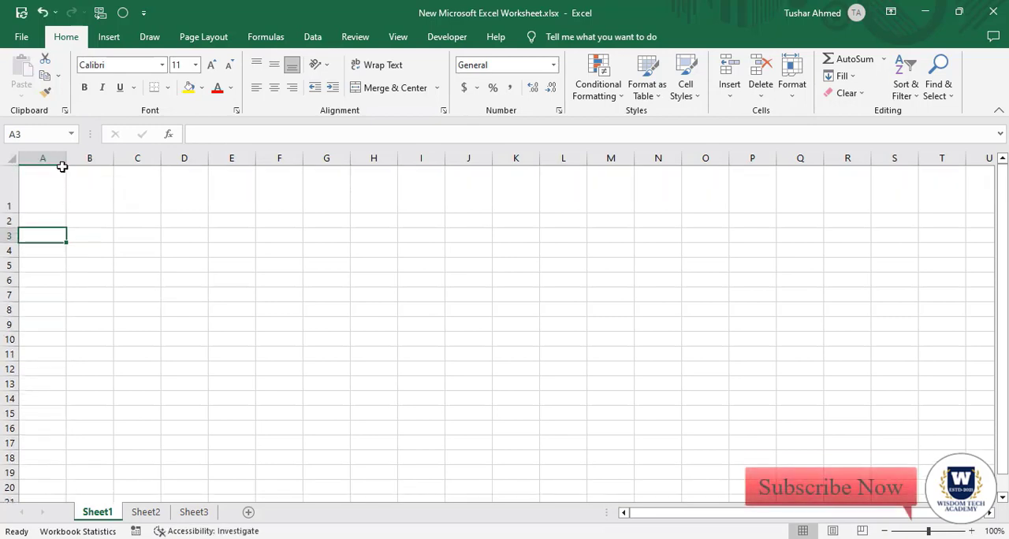
{"action": "left_click_drag", "start_coordinate": [67, 158], "coordinate": [93, 158]}
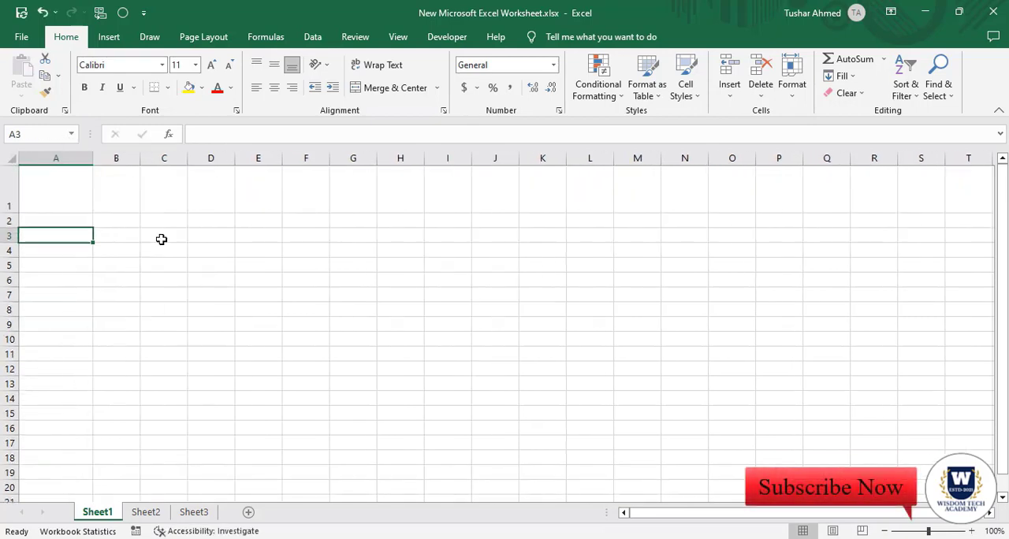
Enter the heading Number in cell A1.
{"action": "left_click", "coordinate": [69, 200]}
{"action": "type", "text": "Nu"}
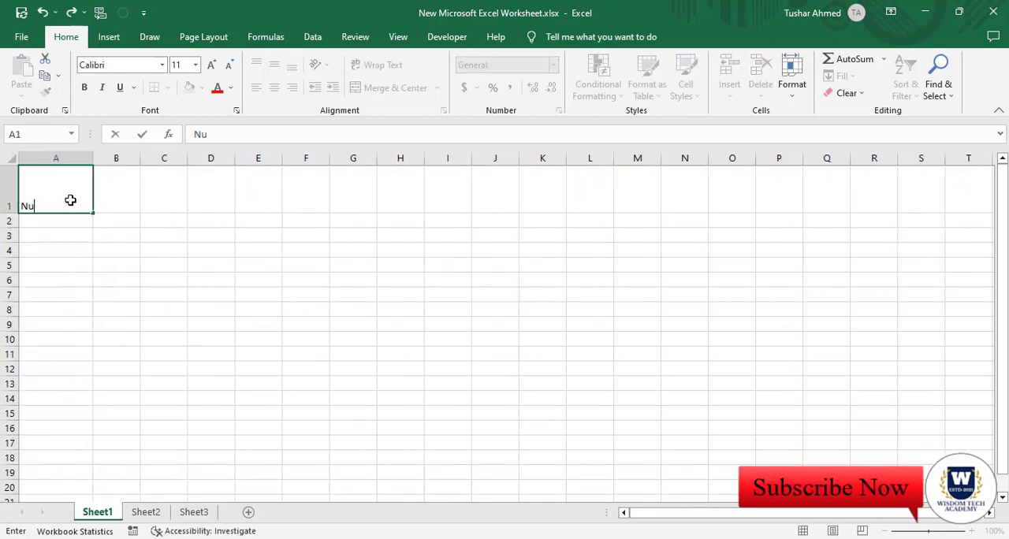
{"action": "type", "text": "mber"}
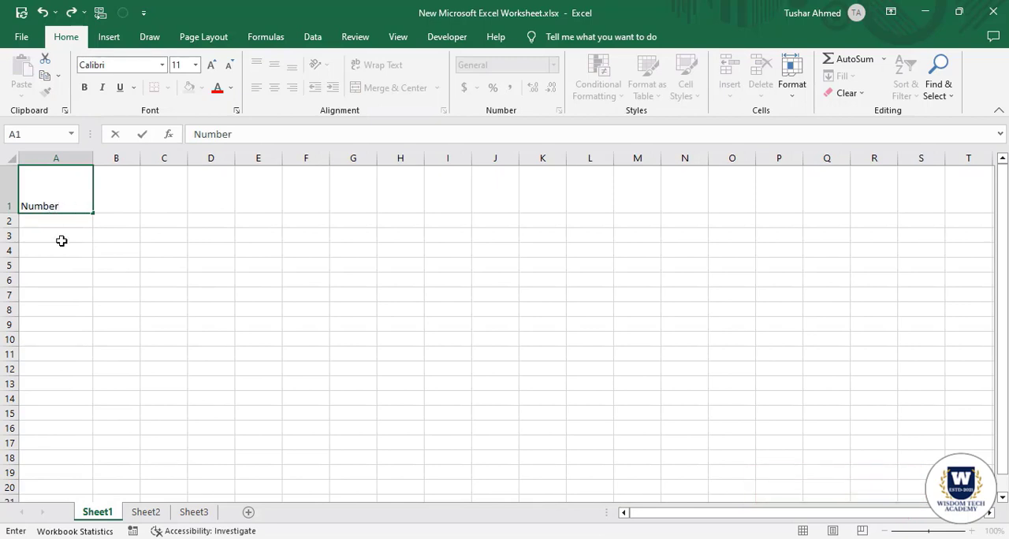
{"action": "left_click", "coordinate": [62, 241]}
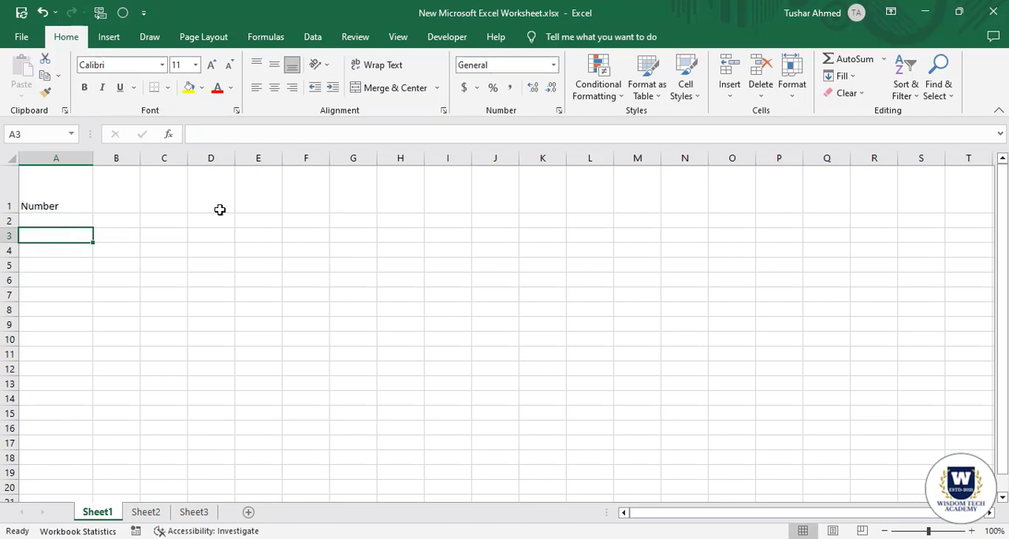
Center cell A3 horizontally, and center the heading in cell A1 both horizontally and vertically.
{"action": "left_click", "coordinate": [274, 88]}
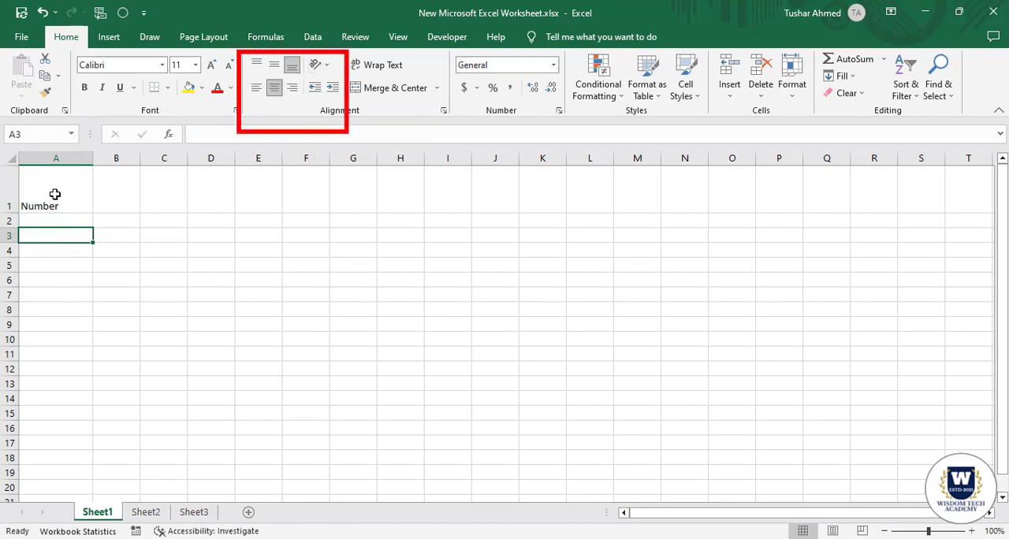
{"action": "left_click", "coordinate": [54, 194]}
{"action": "left_click", "coordinate": [274, 88]}
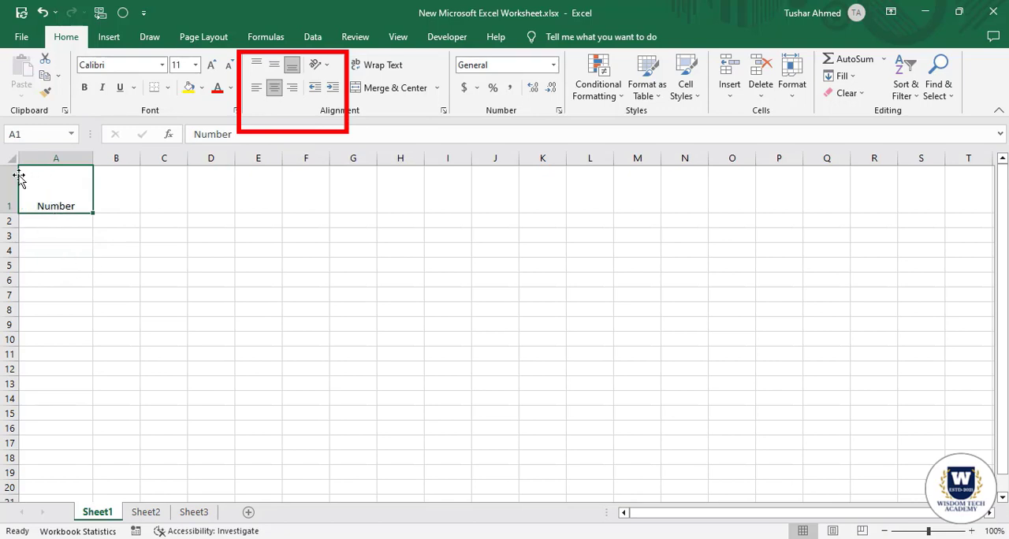
{"action": "left_click", "coordinate": [273, 65]}
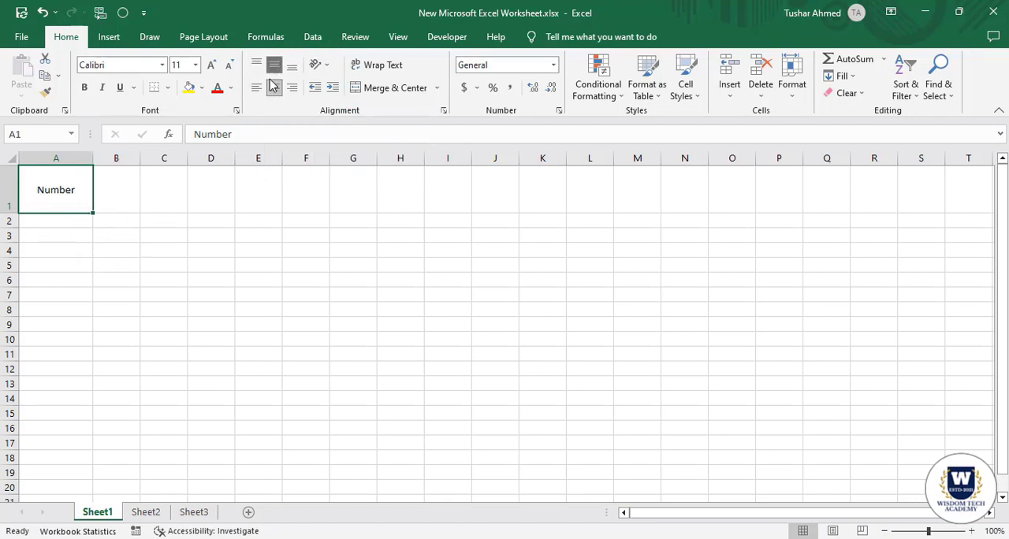
View the text orientation options for cell A1 without applying any of them.
{"action": "left_click", "coordinate": [319, 65]}
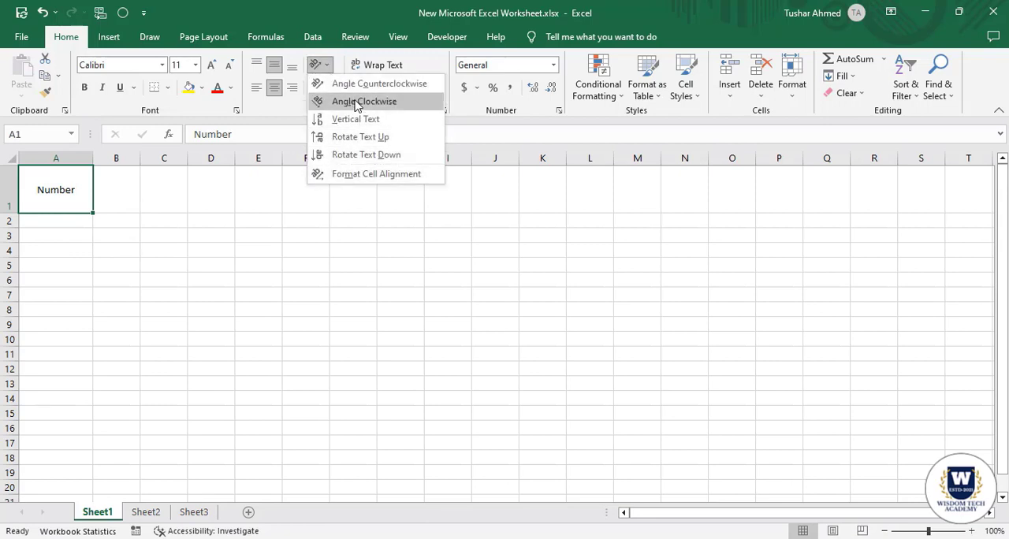
{"action": "left_click", "coordinate": [228, 267]}
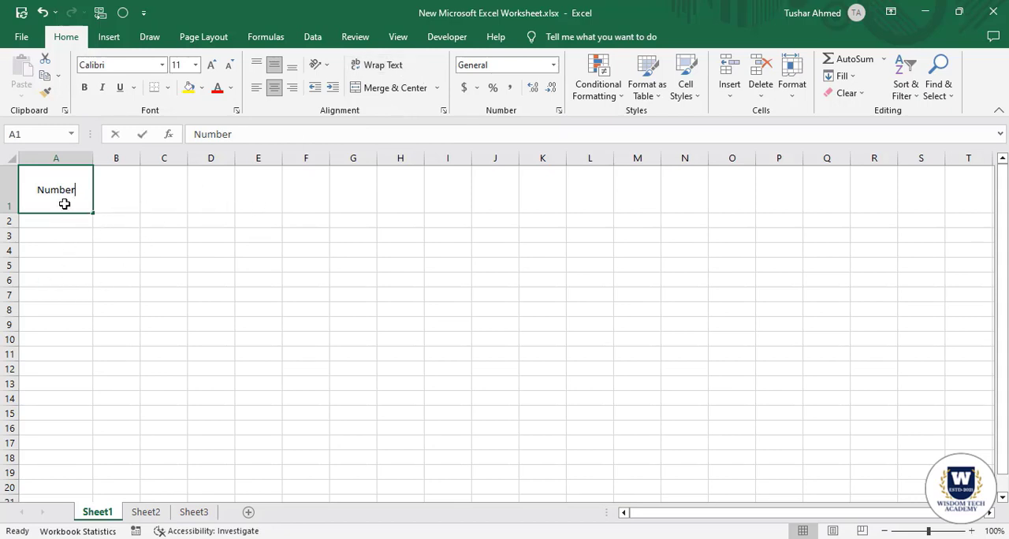
Replace the content of cell A1 with the long sample text skafjsdkjfksdjfksjdfksajfkajsdklfjdskljfkdsjfk.
{"action": "type", "text": "skafjsdkjfksdjfksjdfksajfkajsdklfjdskljfkdsjfk"}
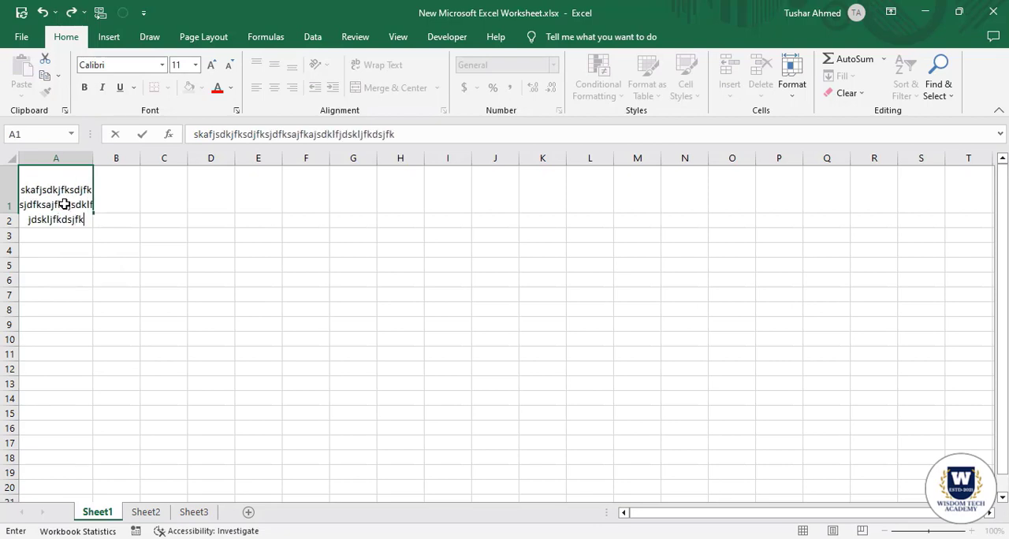
{"action": "left_click", "coordinate": [70, 276]}
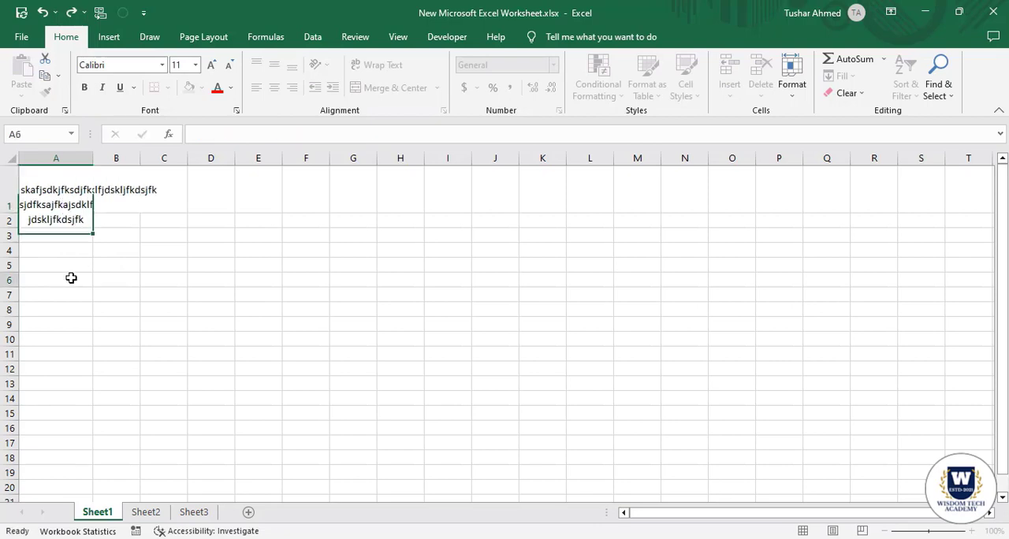
{"action": "left_click", "coordinate": [70, 192]}
{"action": "left_click", "coordinate": [132, 281]}
{"action": "left_click", "coordinate": [55, 196]}
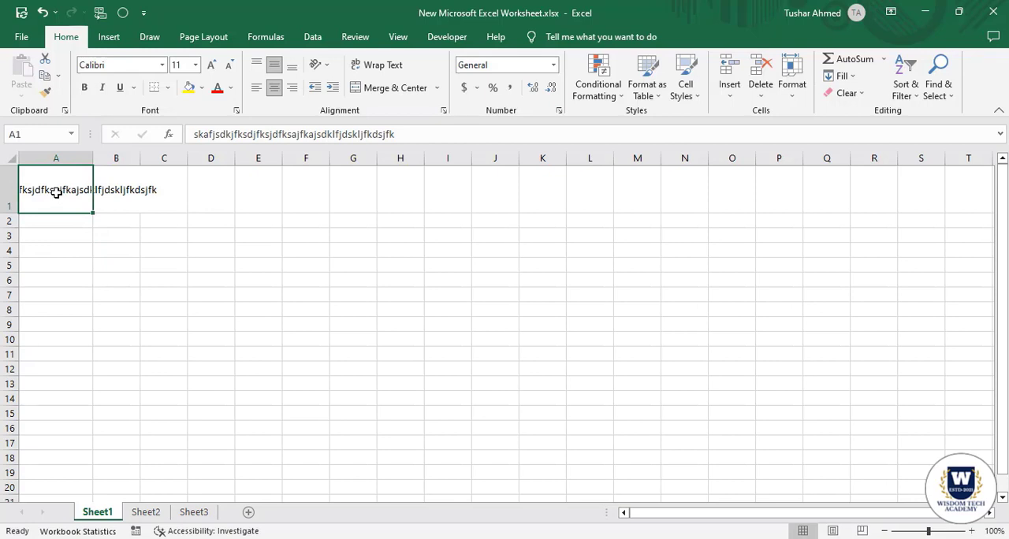
Try Wrap Text on the long sample text in cell A1, and undo the wrapping.
{"action": "left_click", "coordinate": [86, 247]}
{"action": "left_click", "coordinate": [74, 193]}
{"action": "left_click", "coordinate": [378, 65]}
{"action": "left_click", "coordinate": [23, 294]}
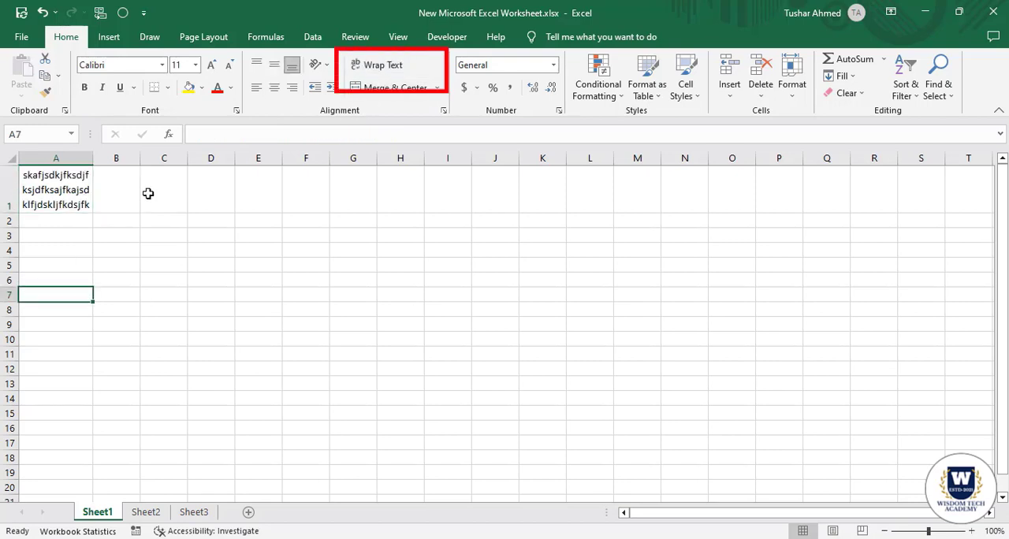
{"action": "left_click", "coordinate": [59, 185]}
{"action": "left_click", "coordinate": [116, 260]}
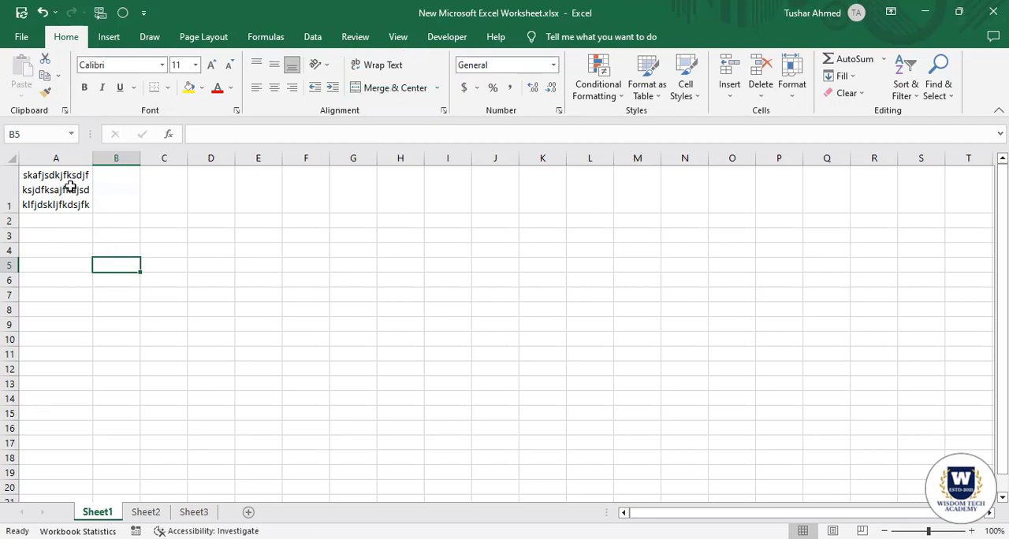
{"action": "key", "text": "ctrl+z"}
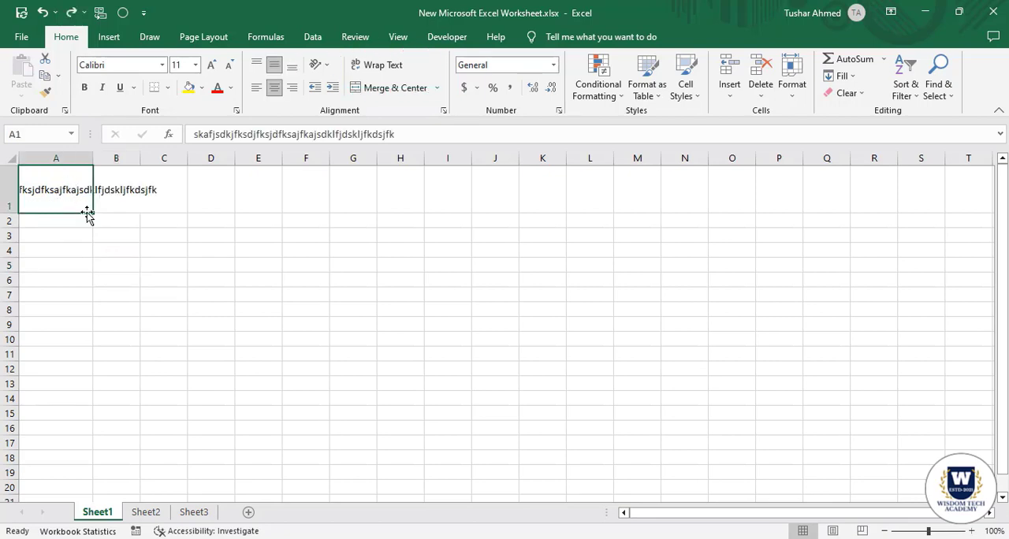
{"action": "left_click", "coordinate": [107, 250]}
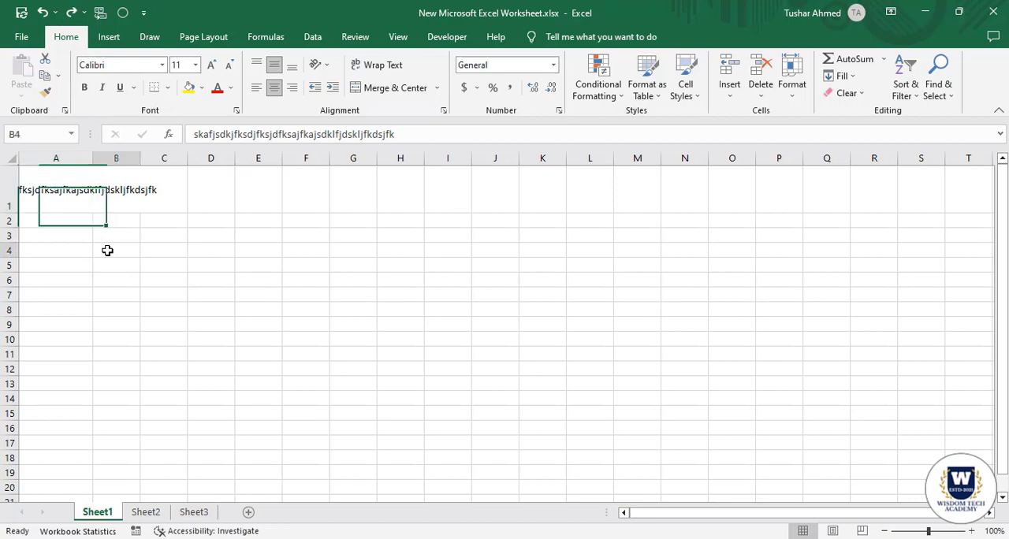
Widen column A to a little more than twice its width so more of the long text in A1 fits.
{"action": "double_click", "coordinate": [70, 192]}
{"action": "left_click", "coordinate": [89, 275]}
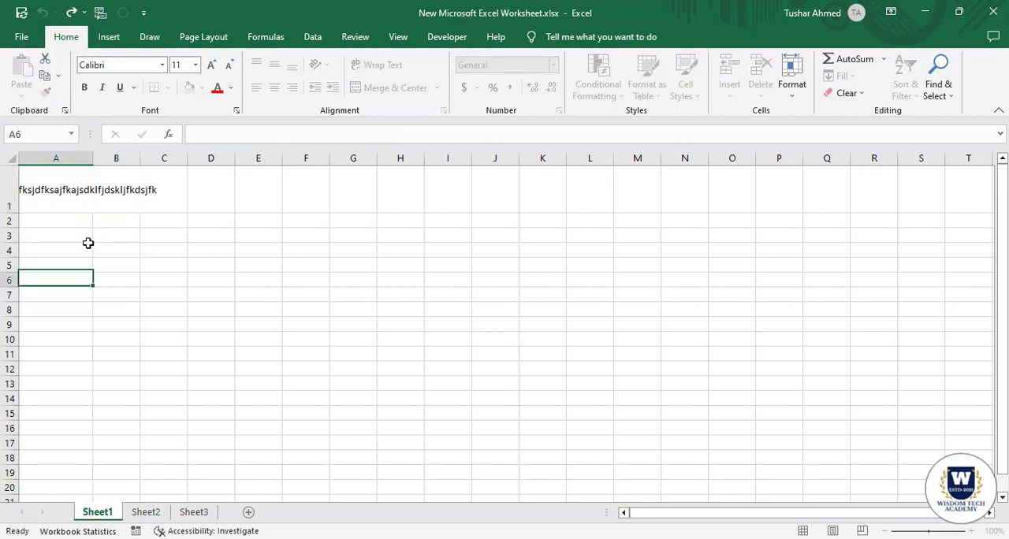
{"action": "left_click_drag", "start_coordinate": [93, 158], "coordinate": [186, 159]}
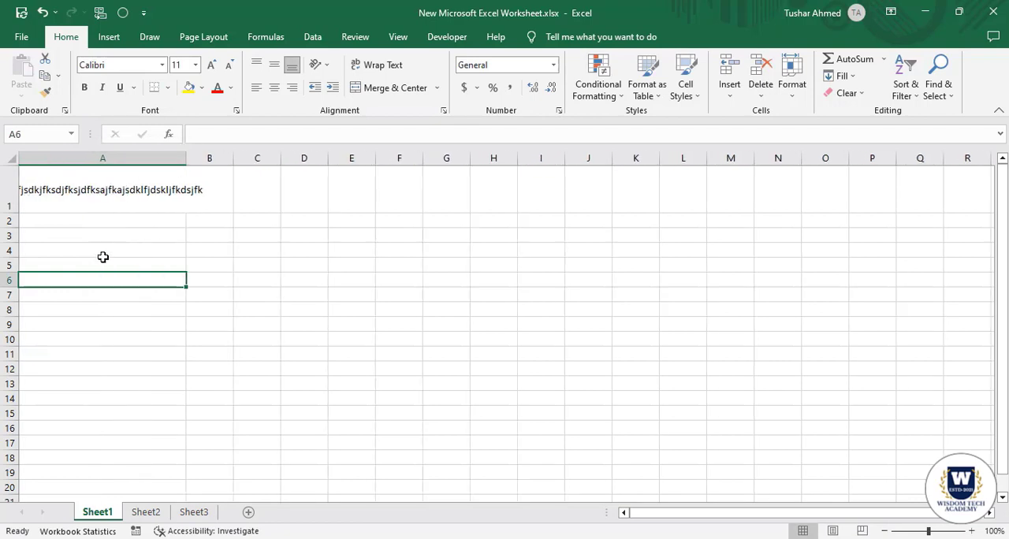
Insert a line break inside the text of cell A1, directly after skafjsdkjfksdj.
{"action": "left_click", "coordinate": [117, 190]}
{"action": "double_click", "coordinate": [82, 192]}
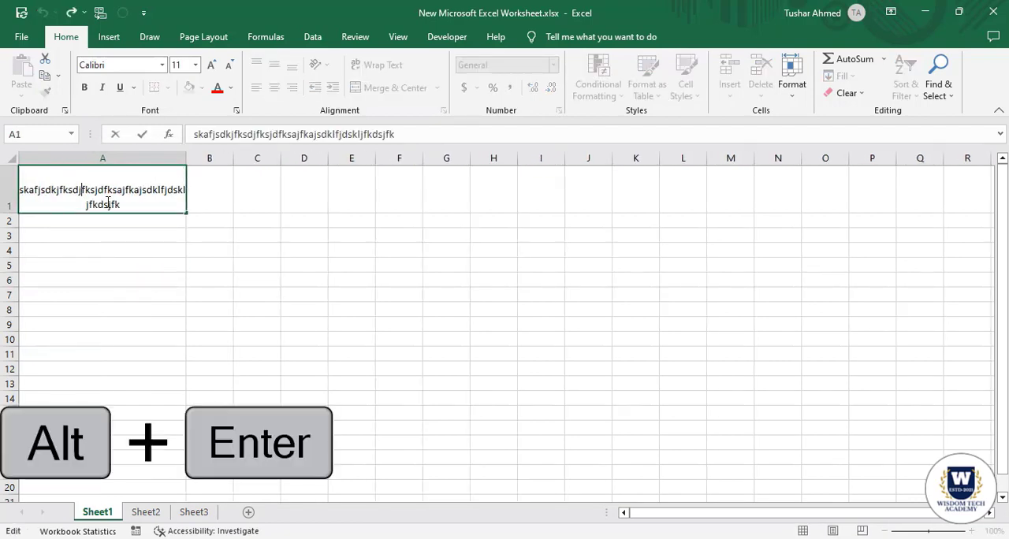
{"action": "key", "text": "alt+Return"}
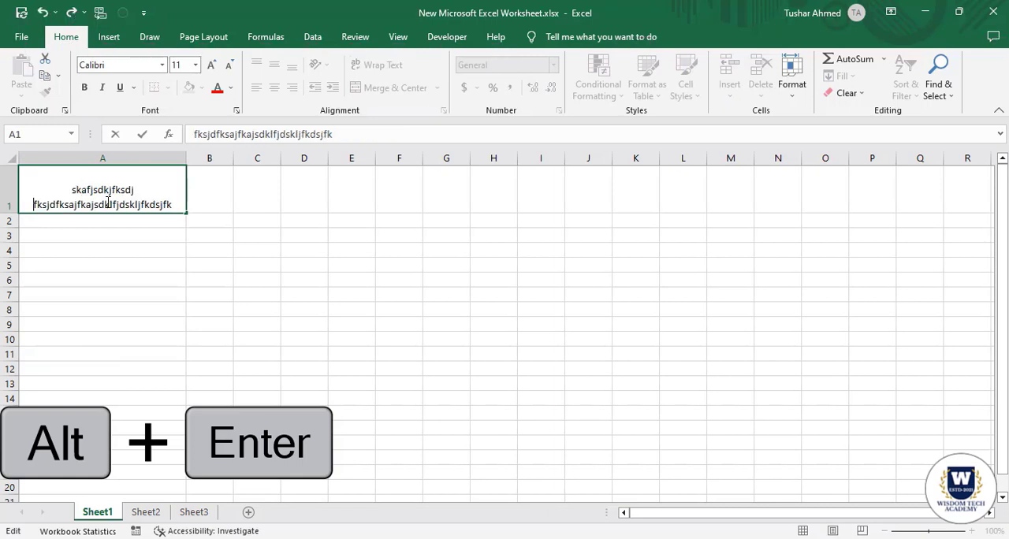
{"action": "left_click", "coordinate": [134, 306]}
{"action": "left_click", "coordinate": [195, 245]}
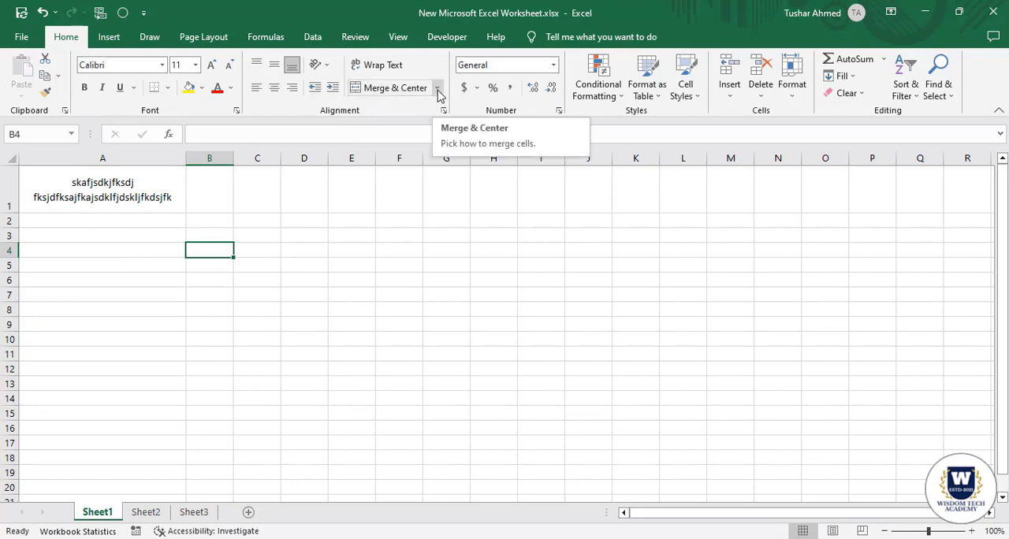
Merge cells B1:C2 into a single centered cell with Merge & Center.
{"action": "left_click", "coordinate": [148, 197]}
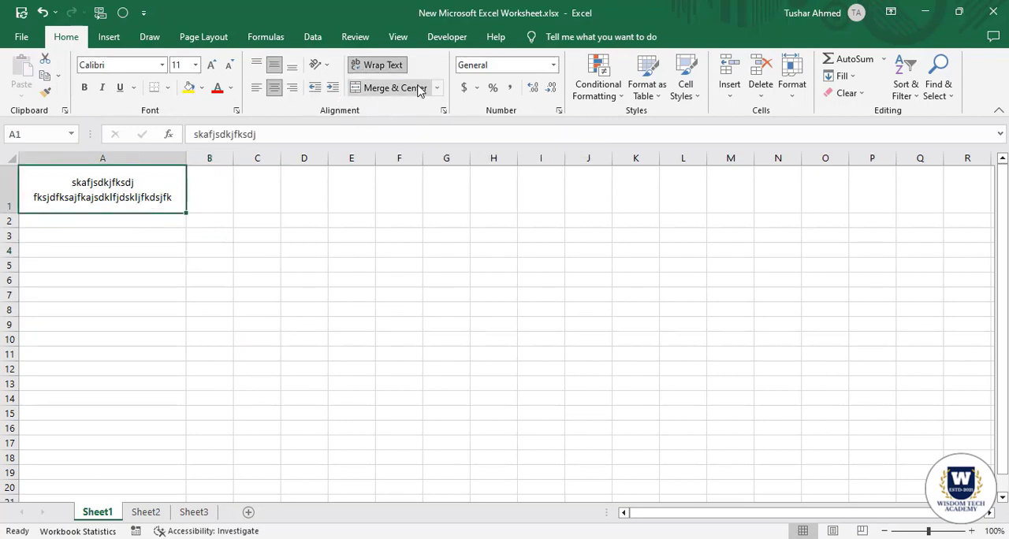
{"action": "left_click", "coordinate": [160, 275]}
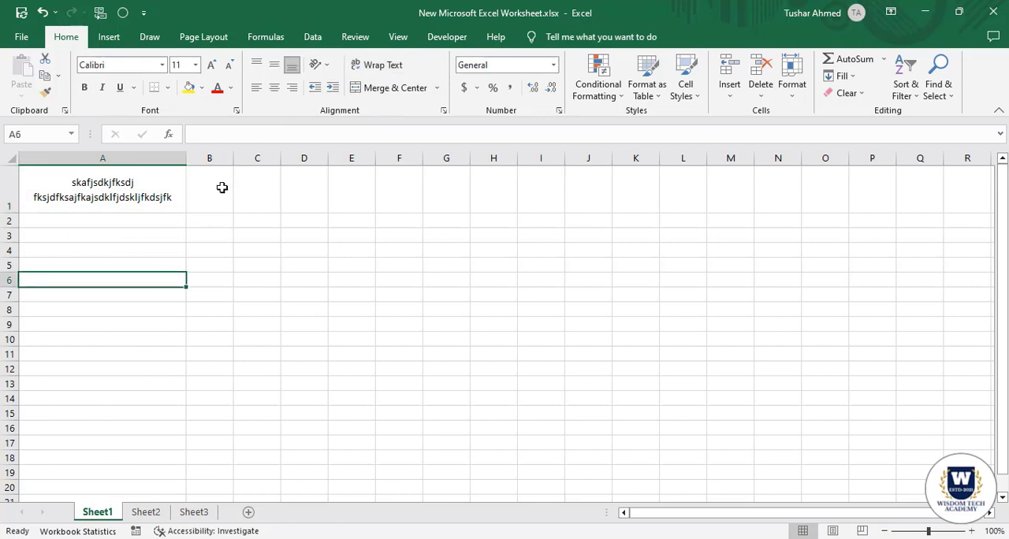
{"action": "left_click_drag", "start_coordinate": [222, 188], "coordinate": [268, 220]}
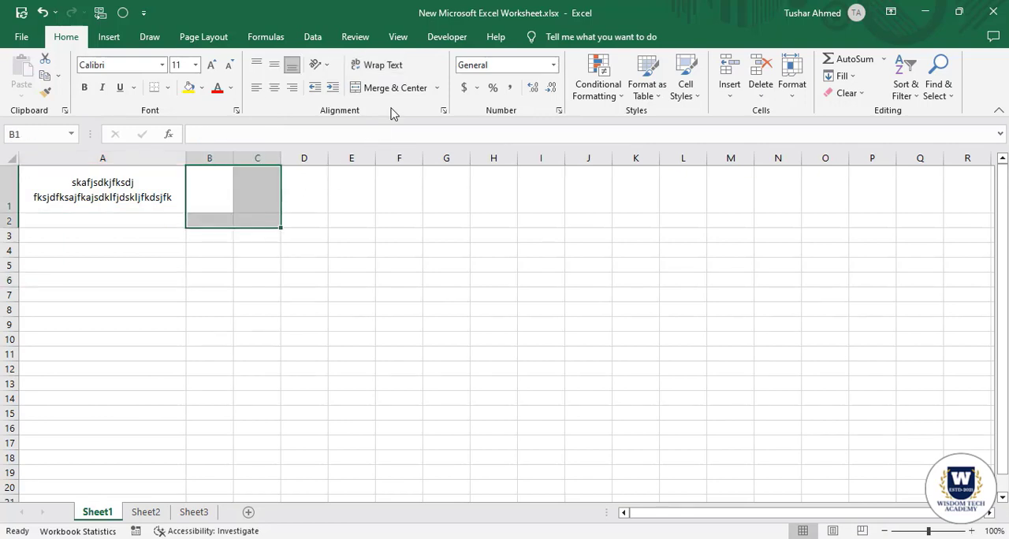
{"action": "left_click", "coordinate": [212, 356]}
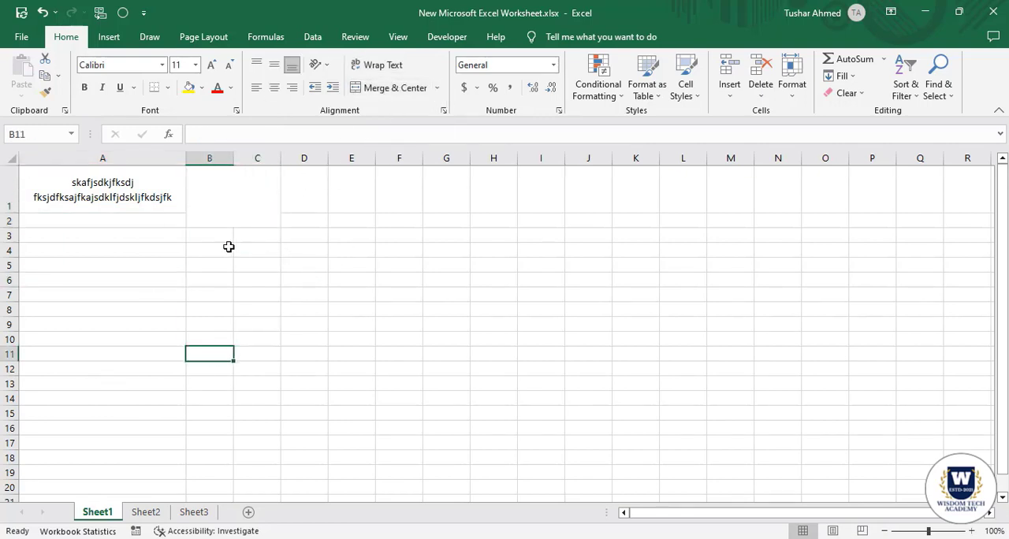
Merge cells B3:C3, and likewise cells B4:C4, using Merge Across.
{"action": "left_click", "coordinate": [200, 237]}
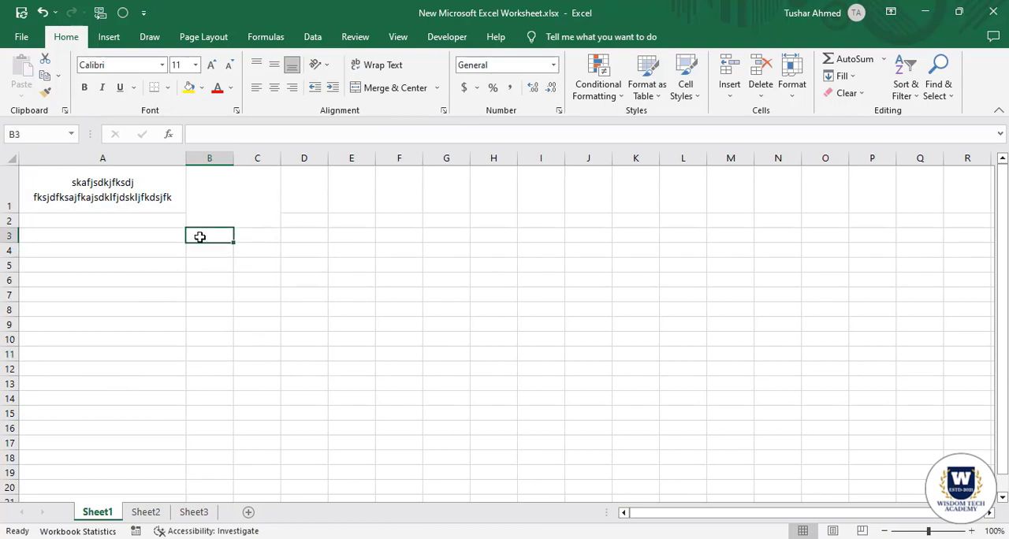
{"action": "left_click_drag", "start_coordinate": [224, 237], "coordinate": [257, 236]}
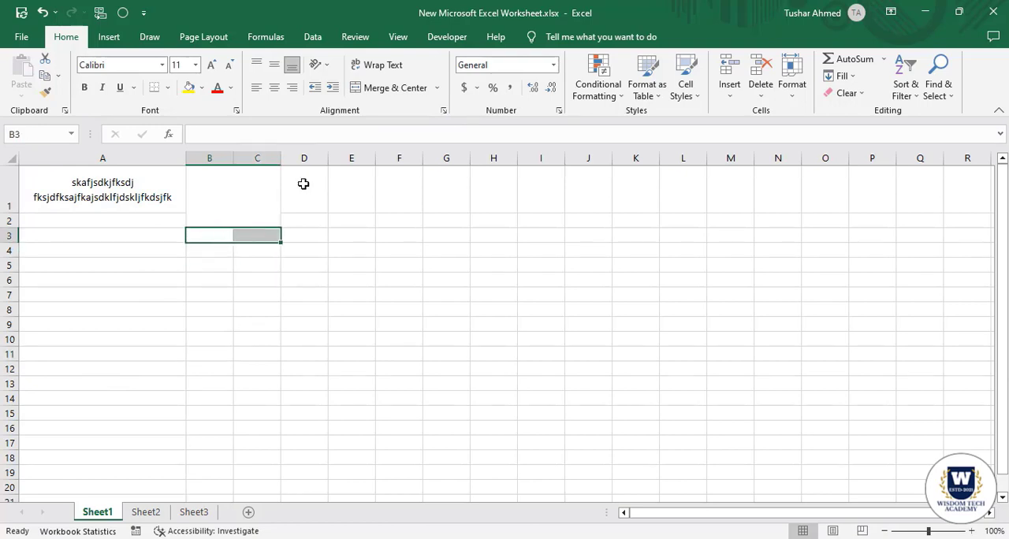
{"action": "left_click", "coordinate": [437, 88]}
{"action": "left_click", "coordinate": [405, 124]}
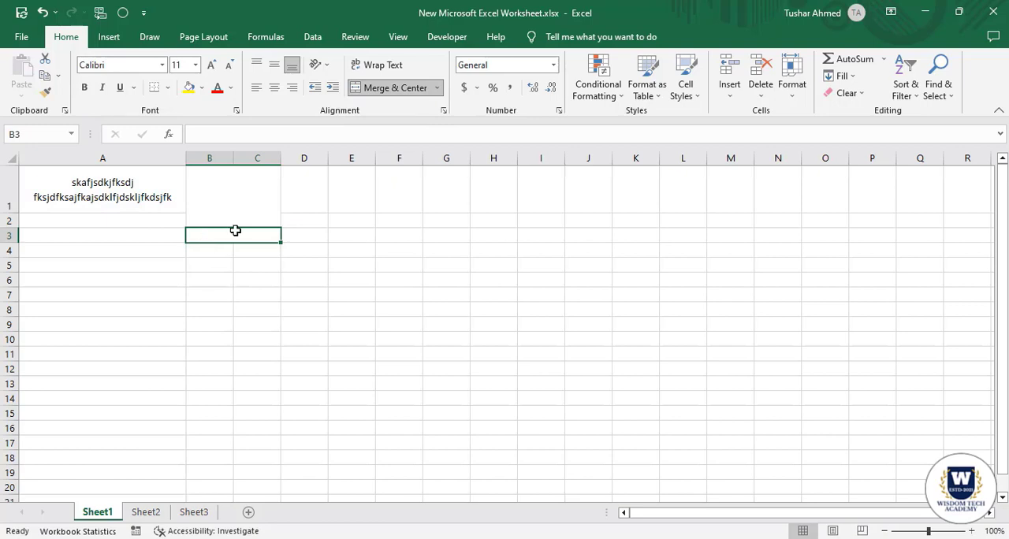
{"action": "left_click", "coordinate": [236, 264]}
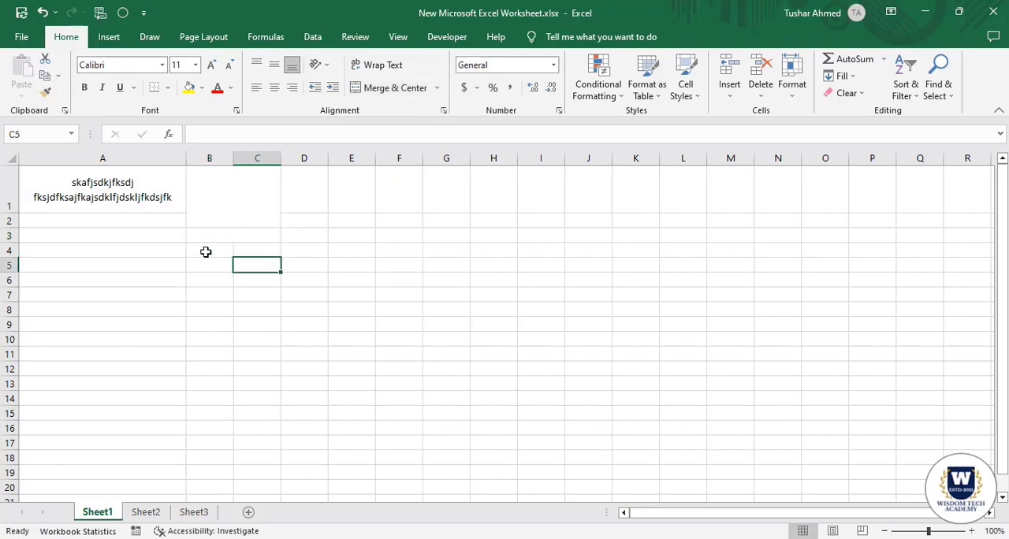
{"action": "left_click_drag", "start_coordinate": [206, 251], "coordinate": [241, 250]}
{"action": "left_click", "coordinate": [437, 88]}
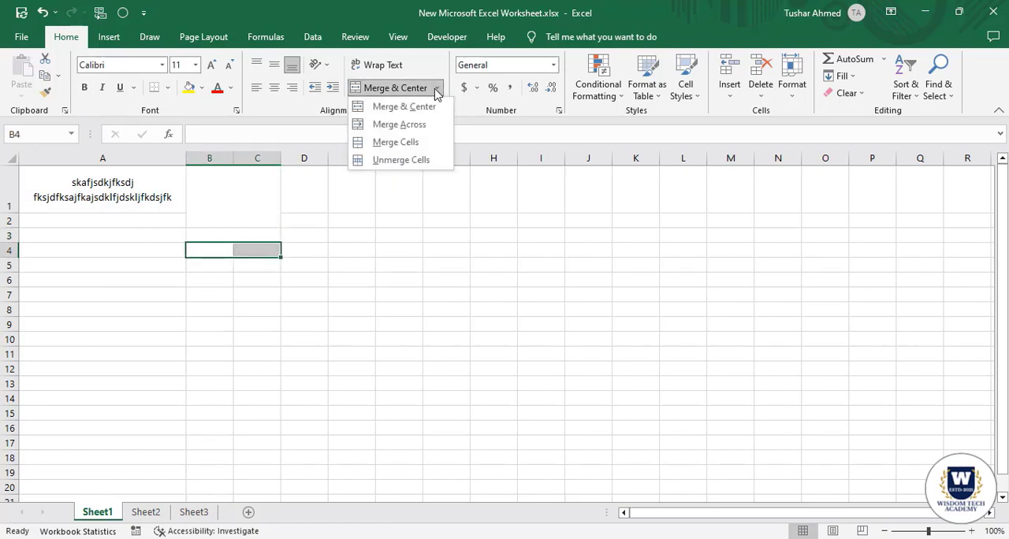
{"action": "left_click", "coordinate": [421, 124]}
{"action": "left_click", "coordinate": [264, 353]}
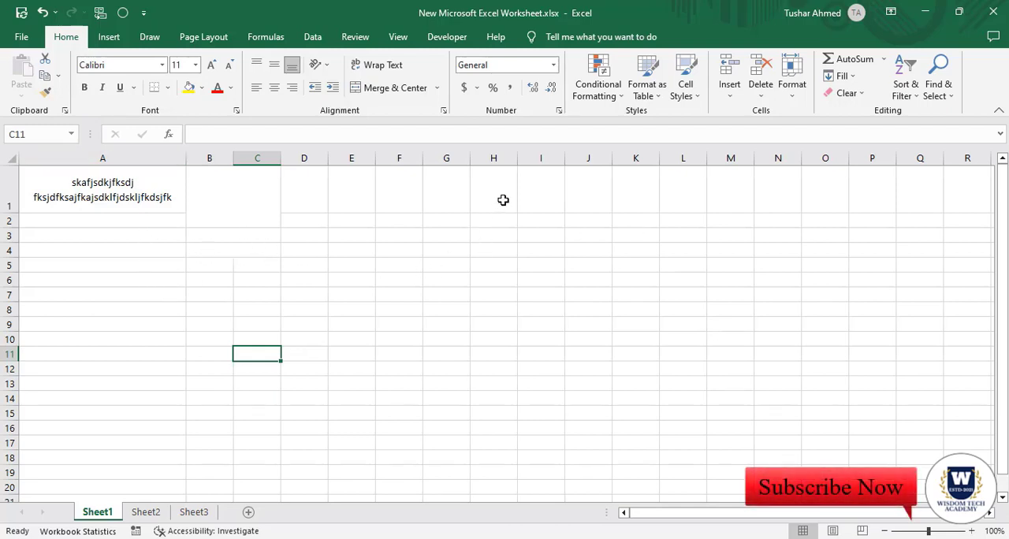
{"action": "left_click_drag", "start_coordinate": [502, 198], "coordinate": [552, 293]}
{"action": "left_click", "coordinate": [587, 296]}
{"action": "left_click", "coordinate": [655, 277]}
{"action": "left_click", "coordinate": [635, 198]}
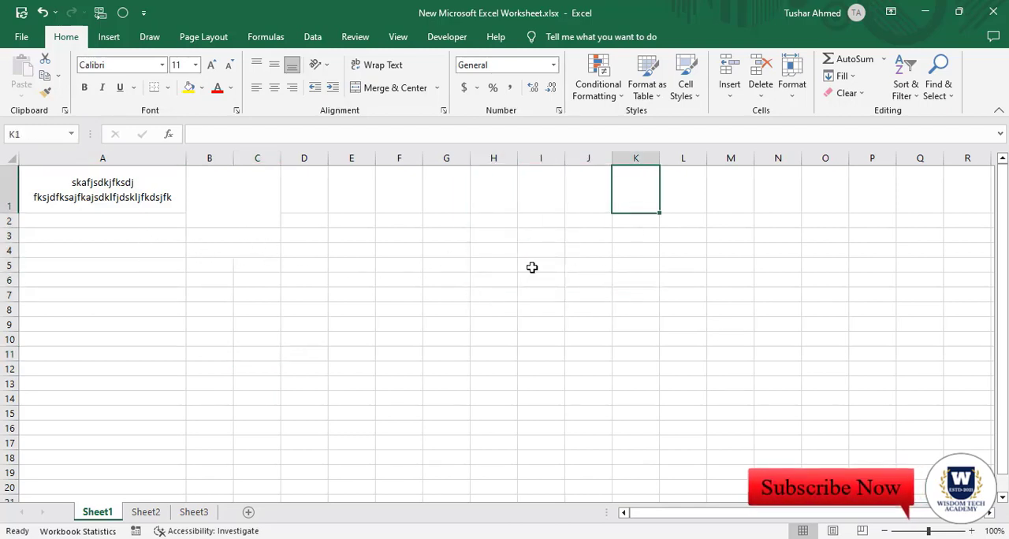
{"action": "left_click_drag", "start_coordinate": [308, 202], "coordinate": [308, 282]}
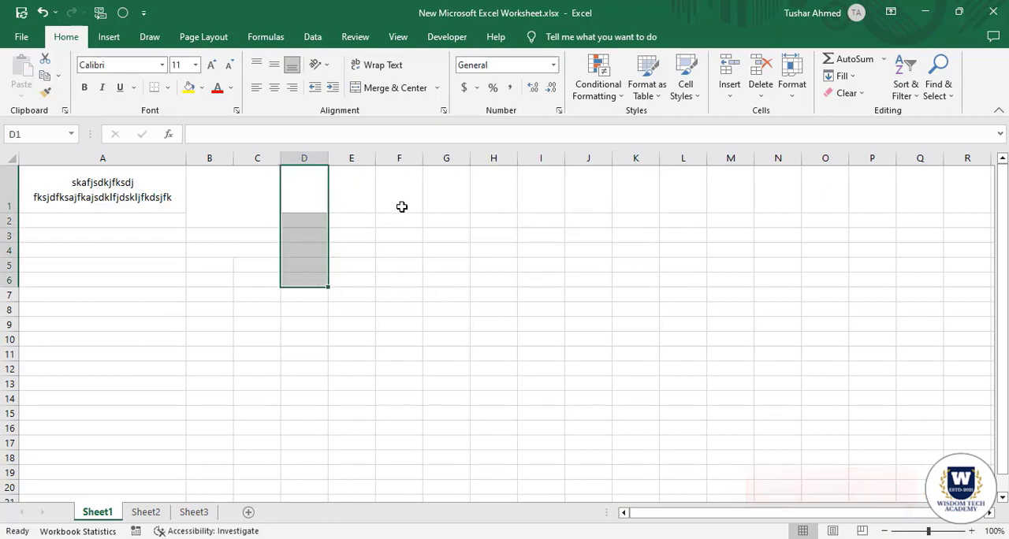
{"action": "left_click_drag", "start_coordinate": [400, 201], "coordinate": [457, 321]}
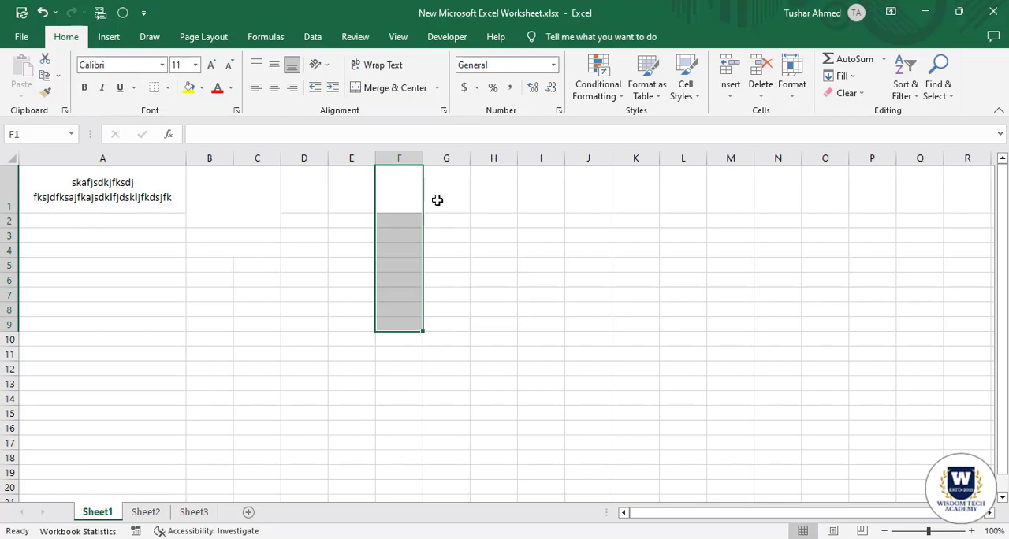
{"action": "left_click_drag", "start_coordinate": [58, 158], "coordinate": [488, 162]}
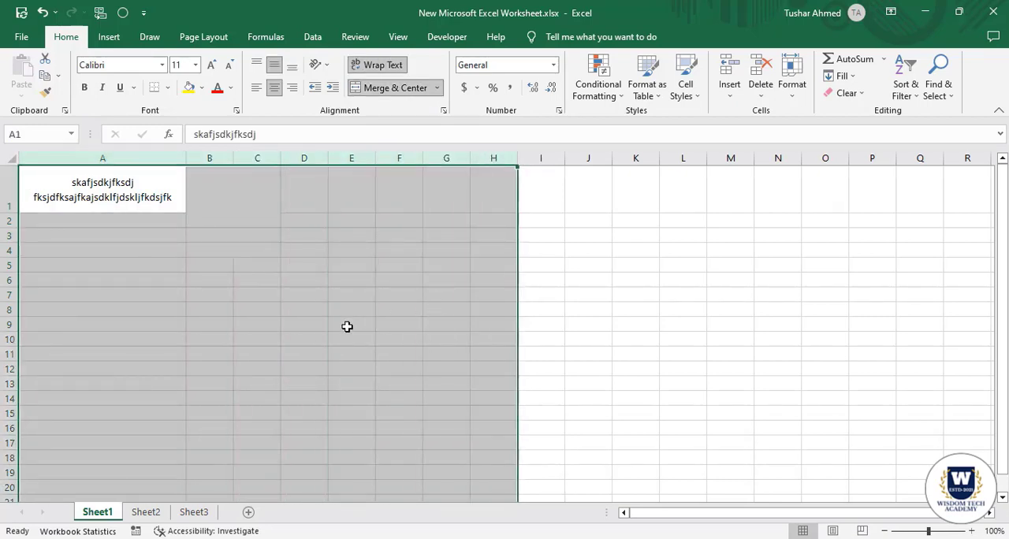
{"action": "left_click", "coordinate": [119, 308]}
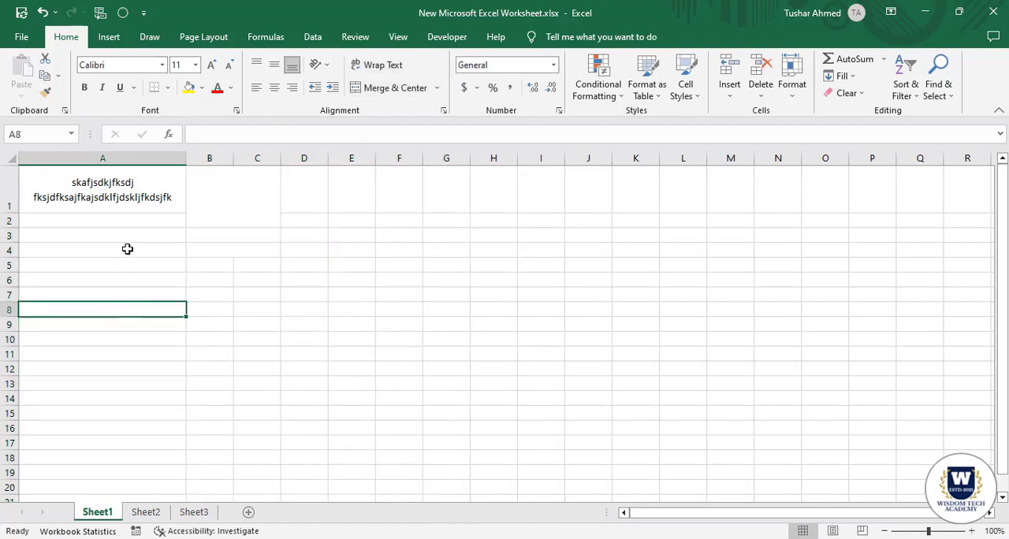
View the print preview of Sheet1 and return to the worksheet to locate the page-break line after column G.
{"action": "left_click", "coordinate": [133, 220]}
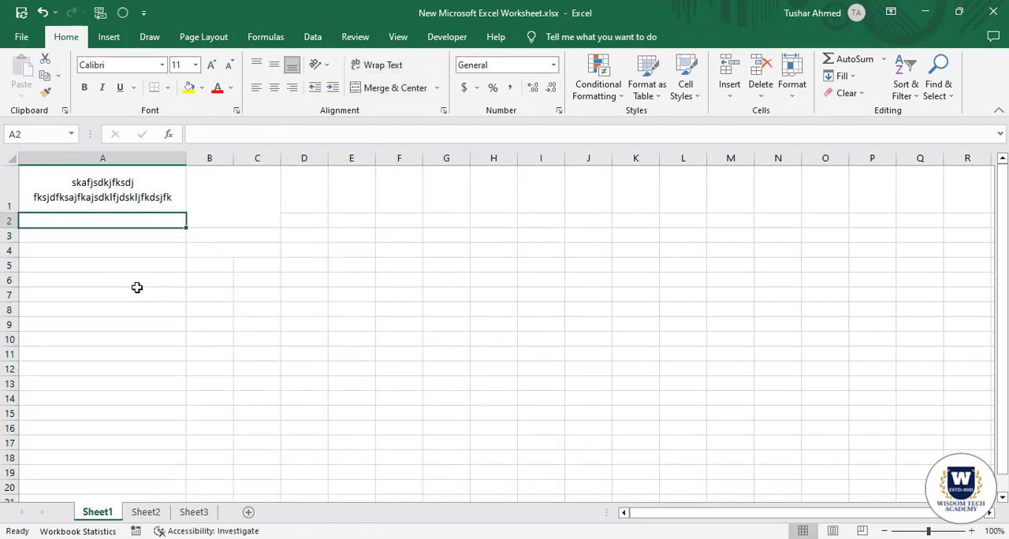
{"action": "key", "text": "ctrl+p"}
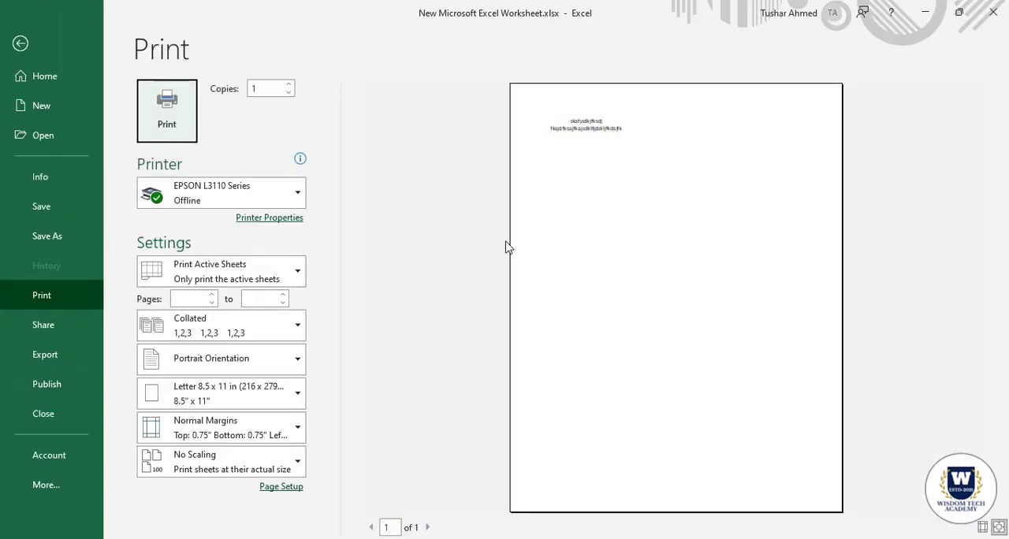
{"action": "left_click", "coordinate": [21, 45]}
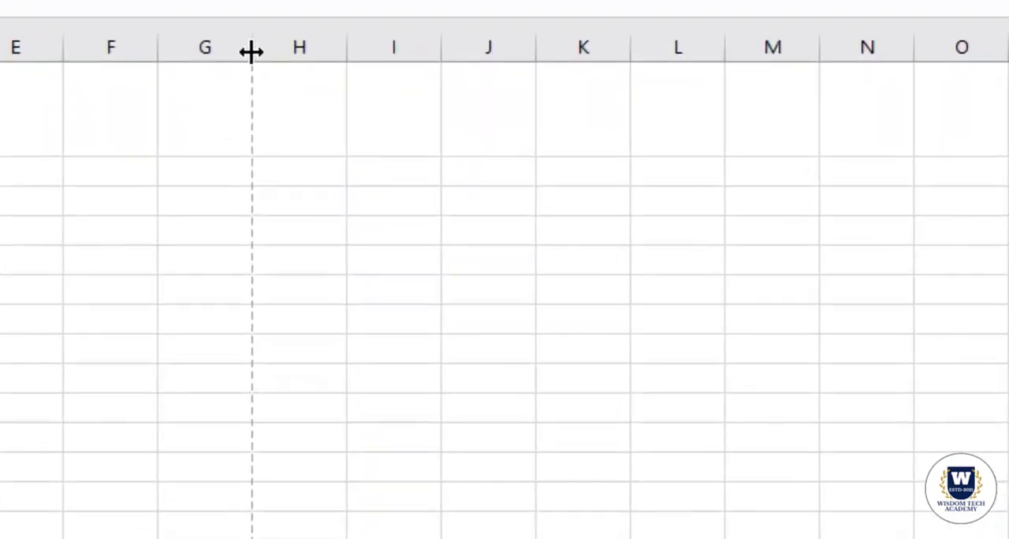
{"action": "left_click", "coordinate": [253, 52]}
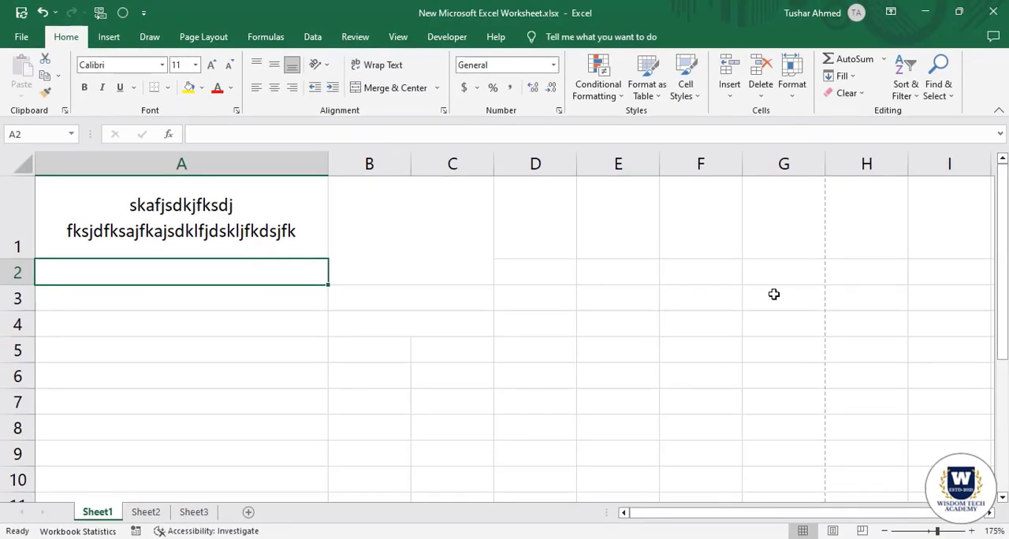
Examine the dashed page-break lines on Sheet1, both across the columns and down the rows around row 45.
{"action": "scroll", "coordinate": [773, 294], "scroll_direction": "down", "scroll_amount": 5, "text": "ctrl"}
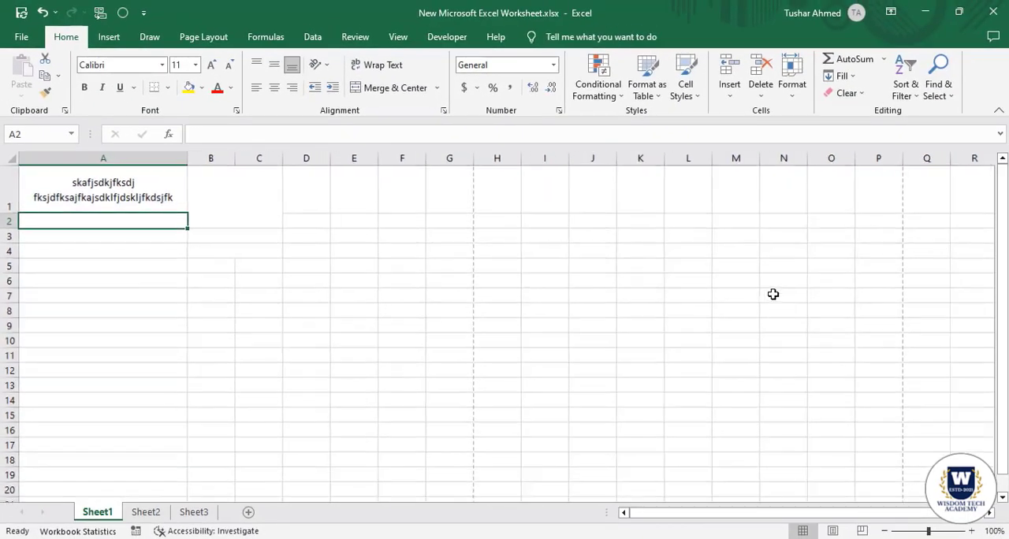
{"action": "left_click_drag", "start_coordinate": [73, 190], "coordinate": [478, 390]}
{"action": "scroll", "coordinate": [477, 387], "scroll_direction": "down", "scroll_amount": 6}
{"action": "left_click", "coordinate": [226, 260]}
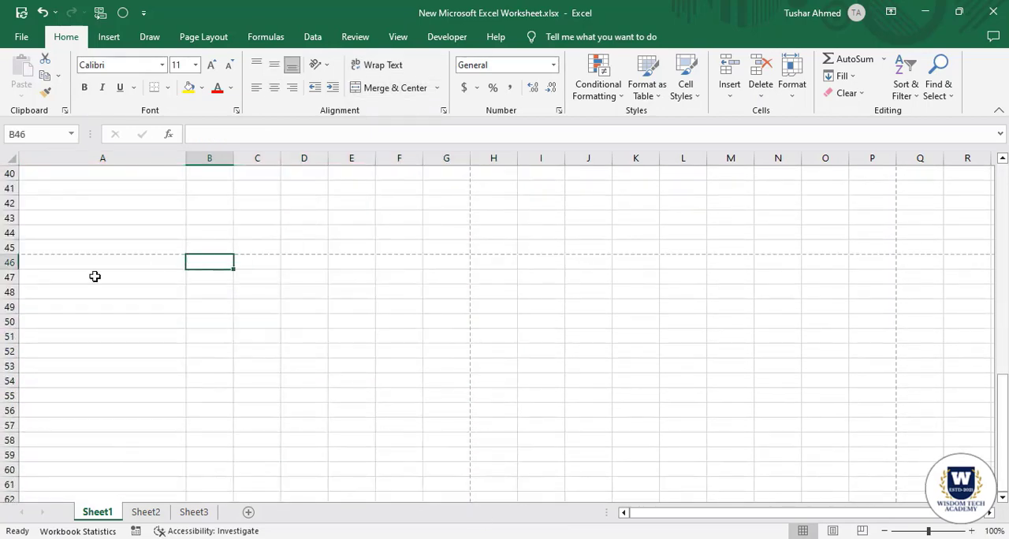
{"action": "scroll", "coordinate": [95, 275], "scroll_direction": "up", "scroll_amount": 6, "text": "ctrl"}
{"action": "scroll", "coordinate": [172, 366], "scroll_direction": "down", "scroll_amount": 14}
{"action": "scroll", "coordinate": [169, 360], "scroll_direction": "down", "scroll_amount": 7}
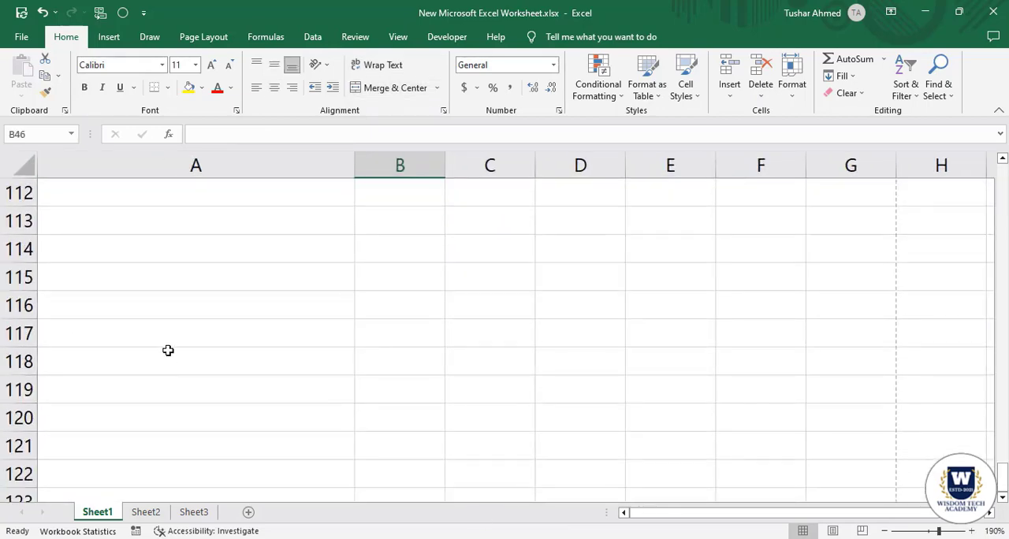
{"action": "scroll", "coordinate": [166, 349], "scroll_direction": "up", "scroll_amount": 10}
{"action": "scroll", "coordinate": [126, 384], "scroll_direction": "down", "scroll_amount": 1}
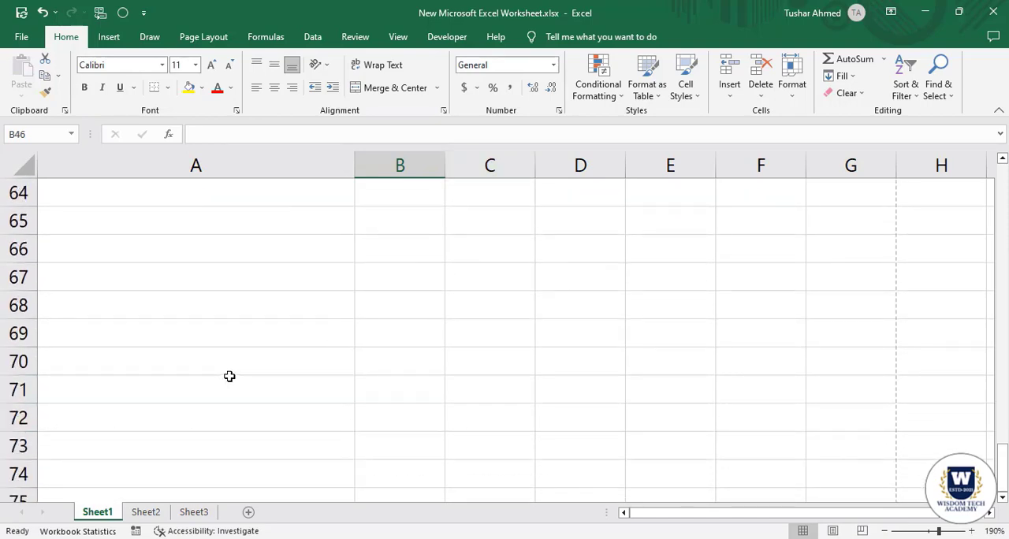
{"action": "scroll", "coordinate": [230, 376], "scroll_direction": "down", "scroll_amount": 6, "text": "ctrl"}
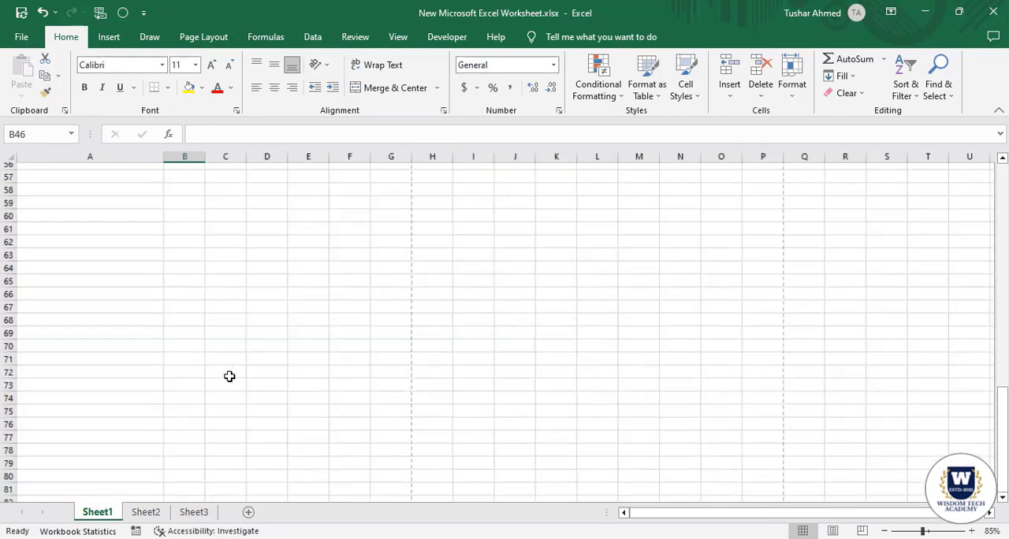
{"action": "scroll", "coordinate": [229, 376], "scroll_direction": "up", "scroll_amount": 19}
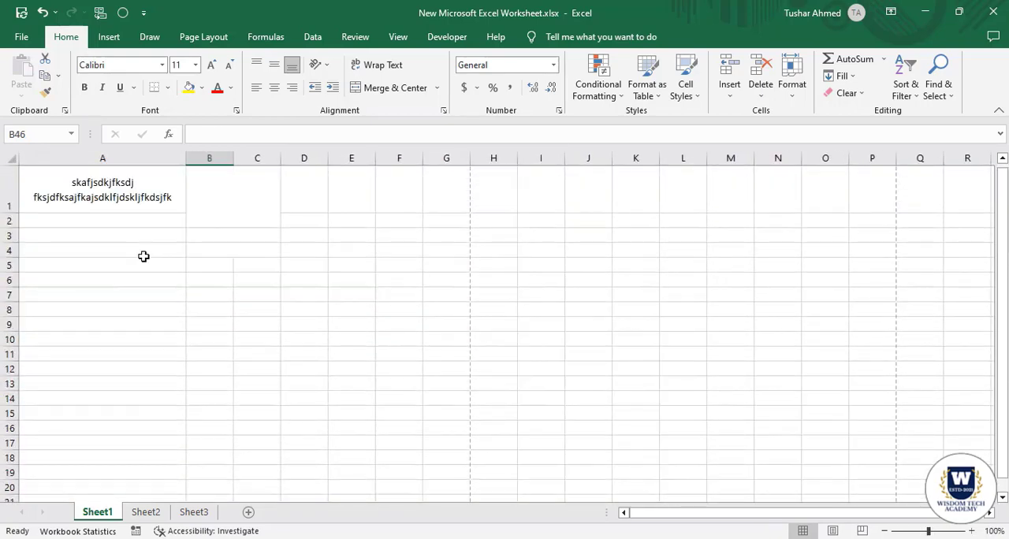
Highlight the first printed page's cells from A1 through column G, and check the sheet in print preview again.
{"action": "left_click_drag", "start_coordinate": [70, 188], "coordinate": [439, 363]}
{"action": "scroll", "coordinate": [353, 288], "scroll_direction": "up", "scroll_amount": 4}
{"action": "scroll", "coordinate": [353, 287], "scroll_direction": "up", "scroll_amount": 5}
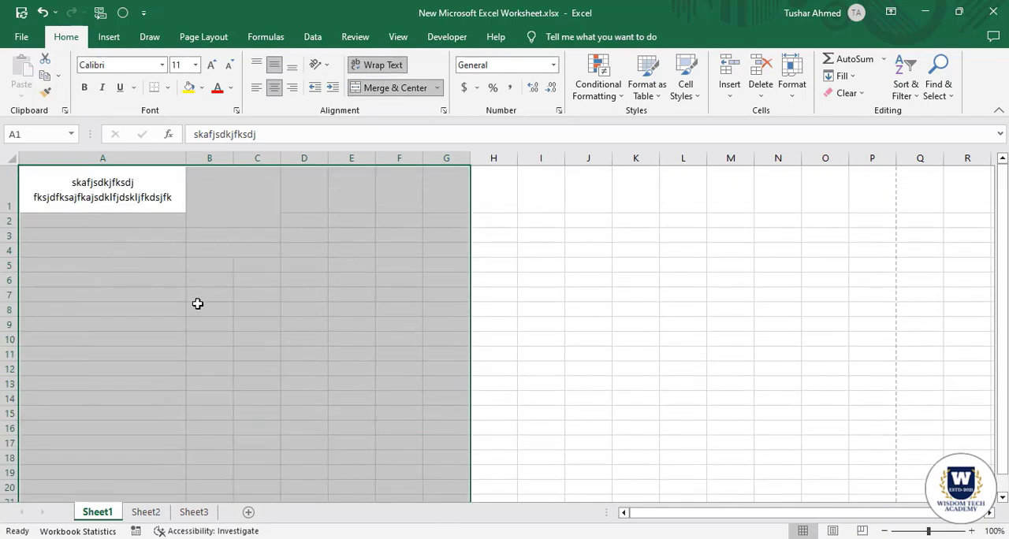
{"action": "left_click", "coordinate": [122, 203]}
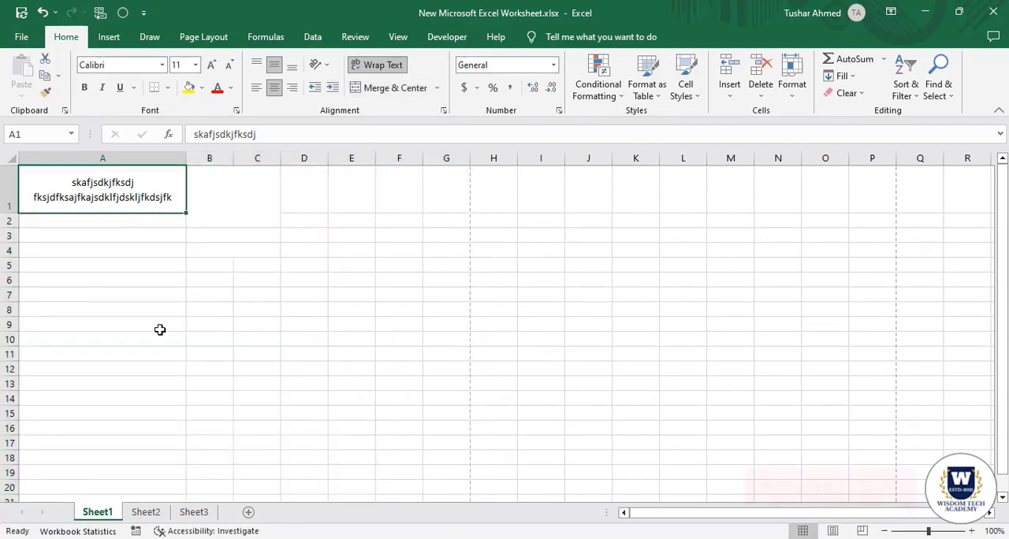
{"action": "key", "text": "ctrl+p"}
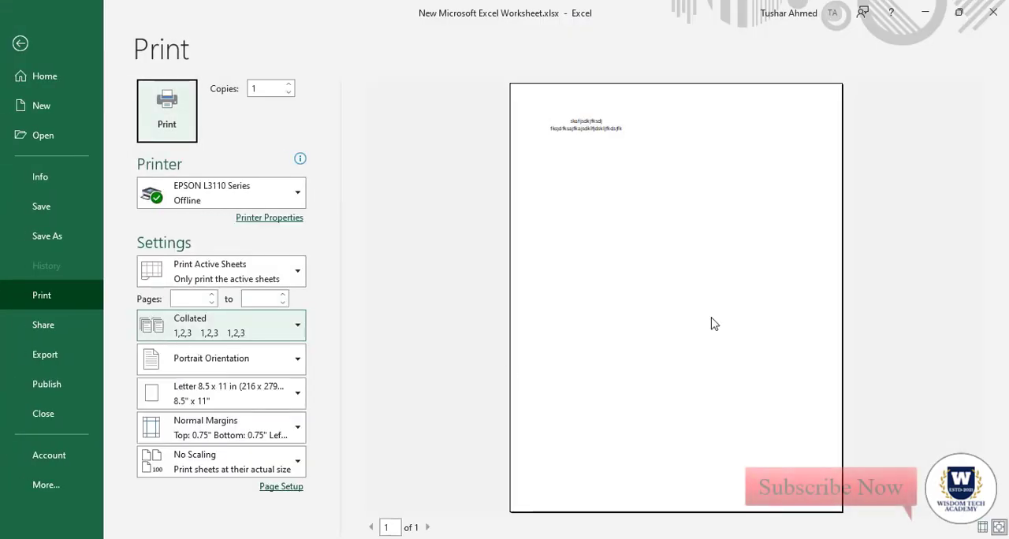
{"action": "left_click", "coordinate": [21, 44]}
{"action": "left_click", "coordinate": [135, 267]}
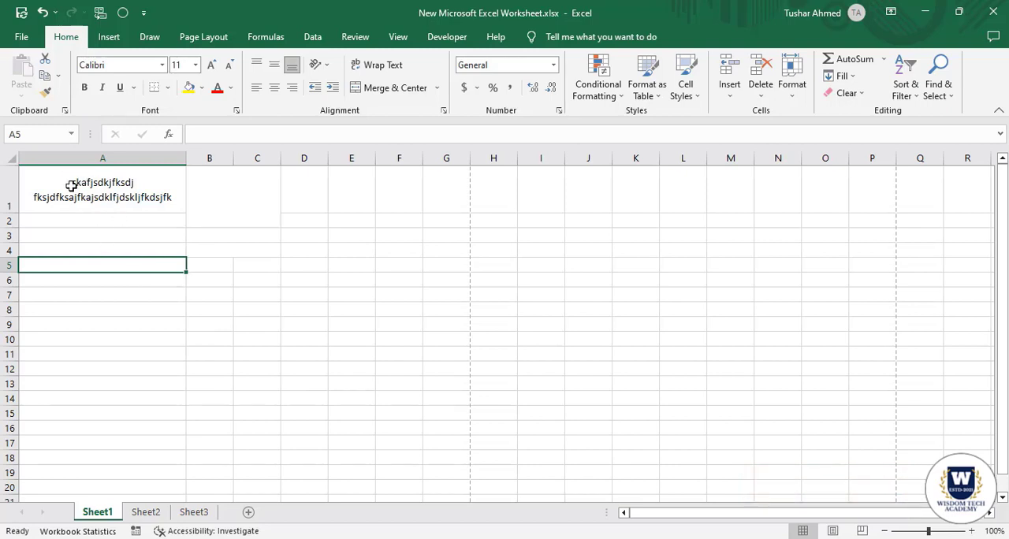
Apply All Borders to the first printed page's cells, from A1 through column G down to the horizontal page break.
{"action": "left_click_drag", "start_coordinate": [71, 186], "coordinate": [428, 365]}
{"action": "scroll", "coordinate": [389, 327], "scroll_direction": "up", "scroll_amount": 10}
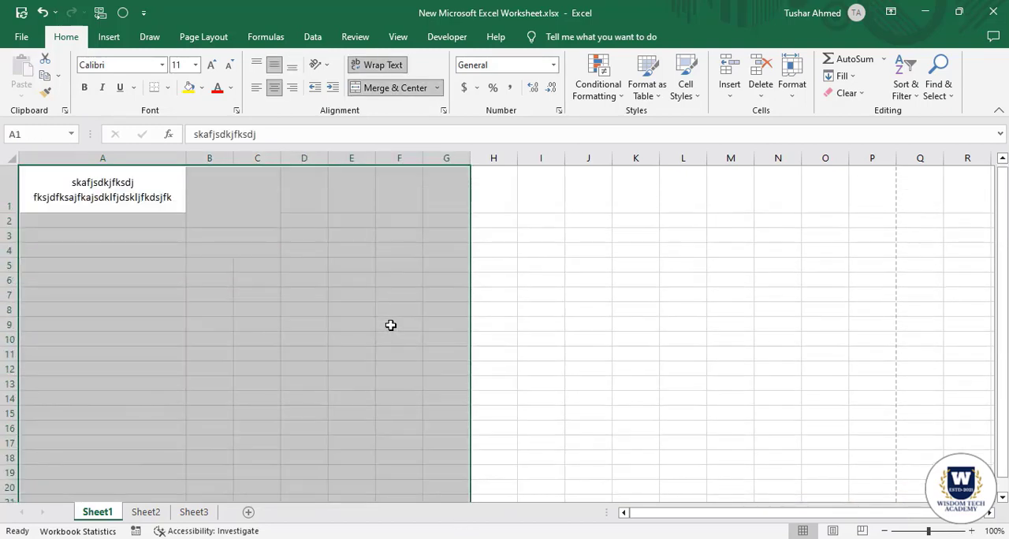
{"action": "left_click", "coordinate": [171, 88]}
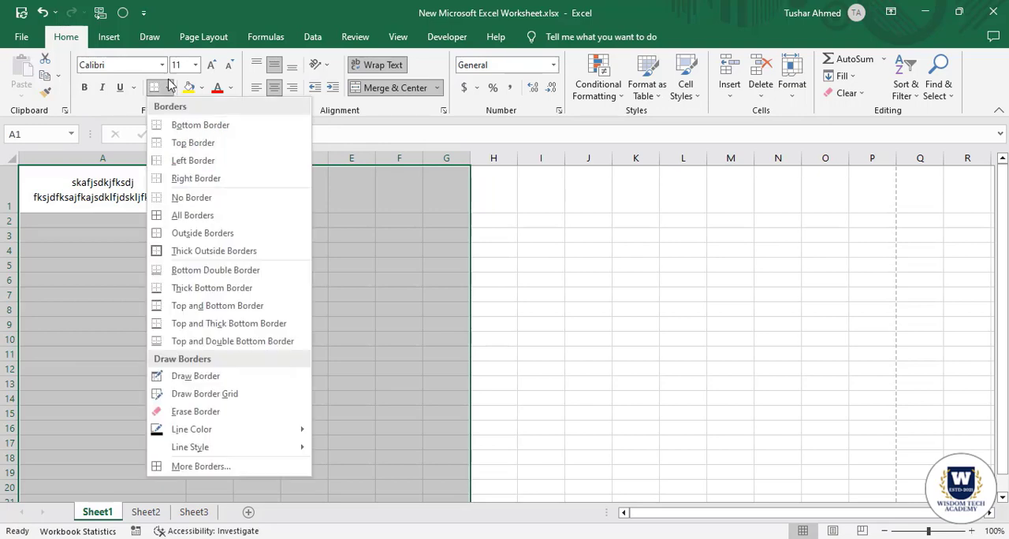
{"action": "left_click", "coordinate": [196, 220]}
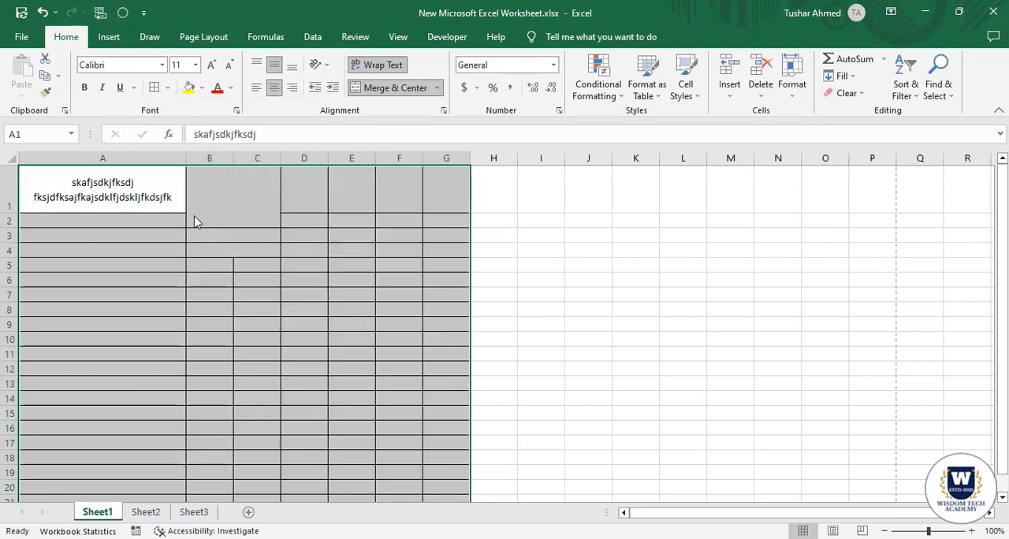
Check the bordered first page of Sheet1 in print preview and return to the worksheet.
{"action": "left_click", "coordinate": [273, 313]}
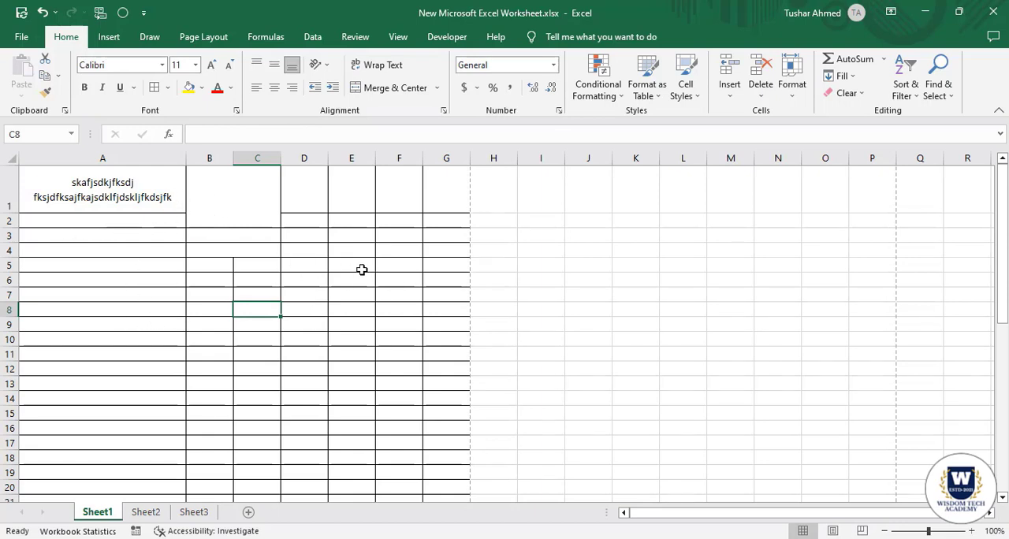
{"action": "key", "text": "ctrl+p"}
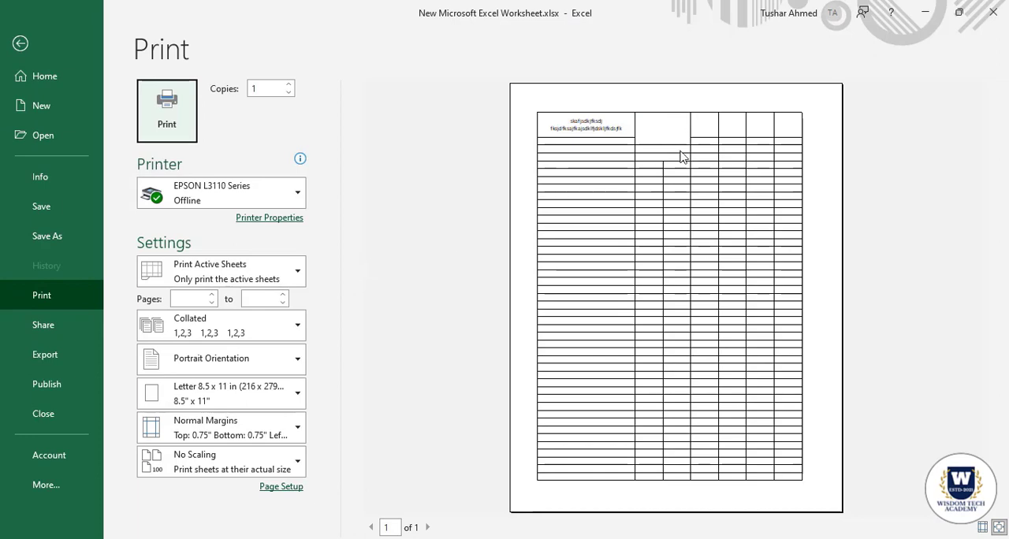
{"action": "left_click", "coordinate": [20, 43]}
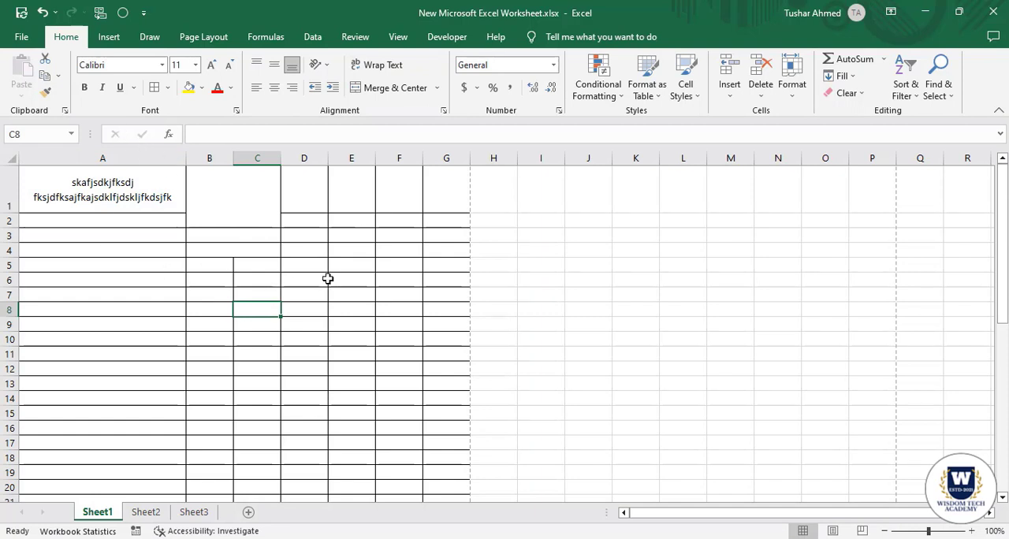
Examine the available insert options for symbols, text and illustrations, as well as the drawing tools.
{"action": "left_click", "coordinate": [110, 37]}
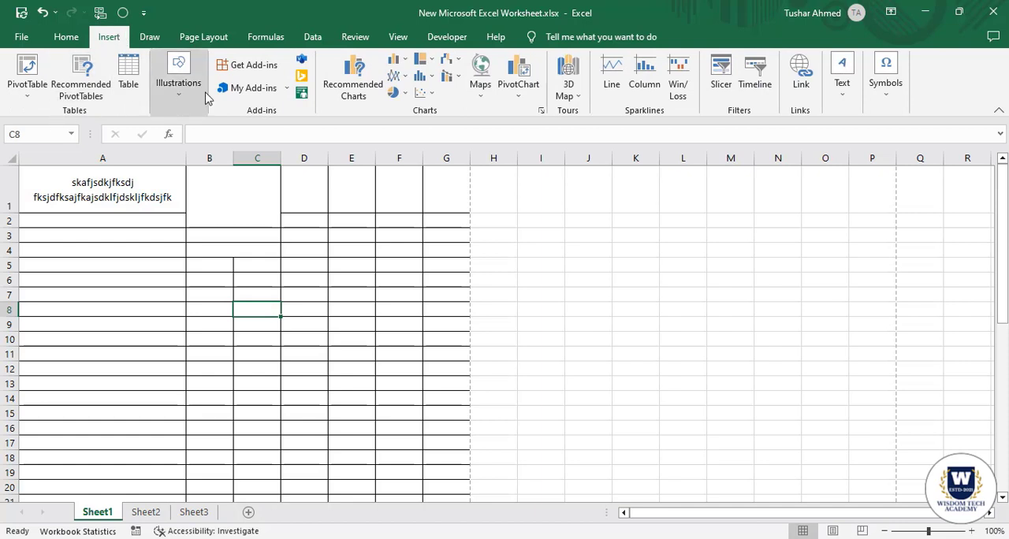
{"action": "left_click", "coordinate": [889, 100]}
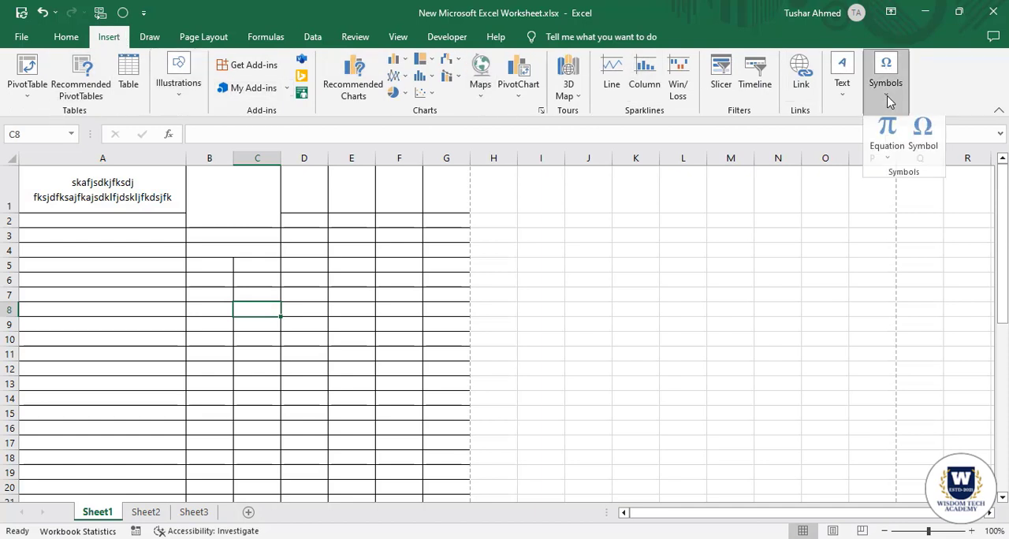
{"action": "left_click", "coordinate": [888, 101]}
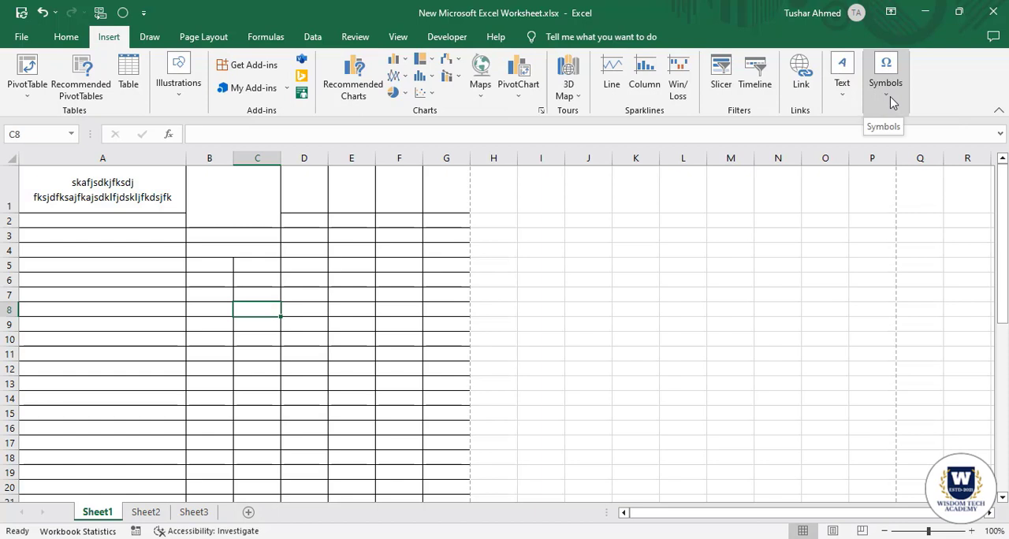
{"action": "left_click", "coordinate": [892, 102]}
{"action": "left_click", "coordinate": [845, 99]}
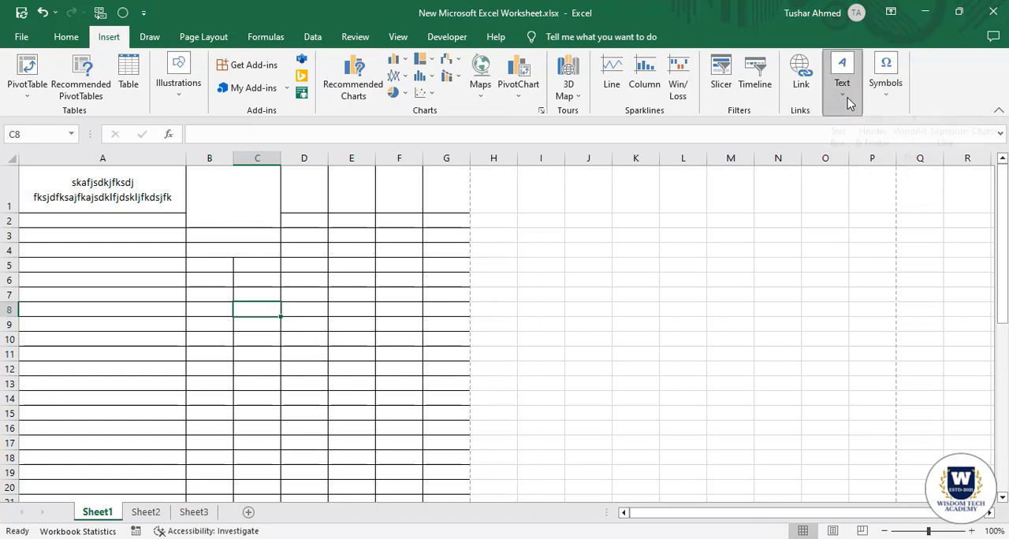
{"action": "left_click", "coordinate": [841, 97]}
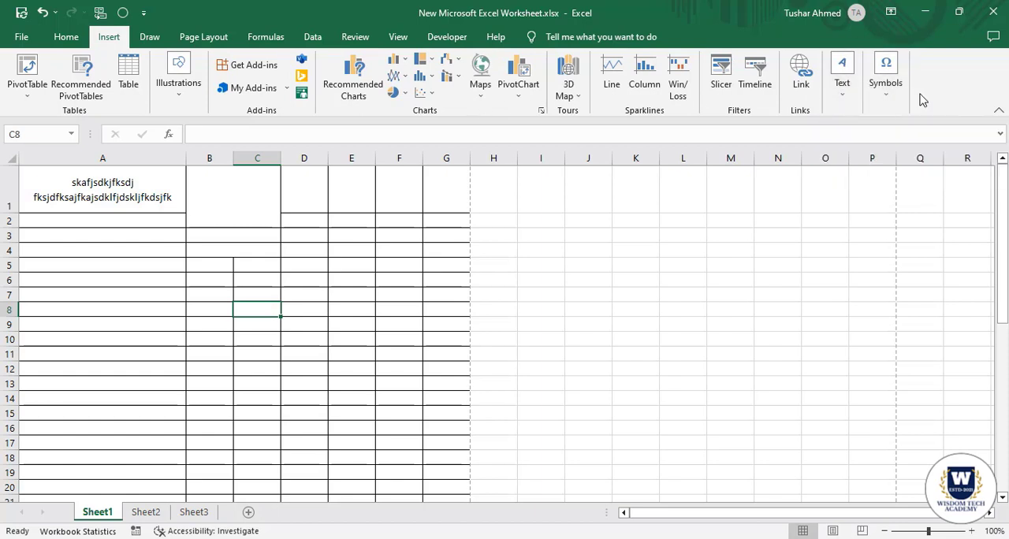
{"action": "left_click", "coordinate": [840, 93]}
{"action": "left_click", "coordinate": [844, 97]}
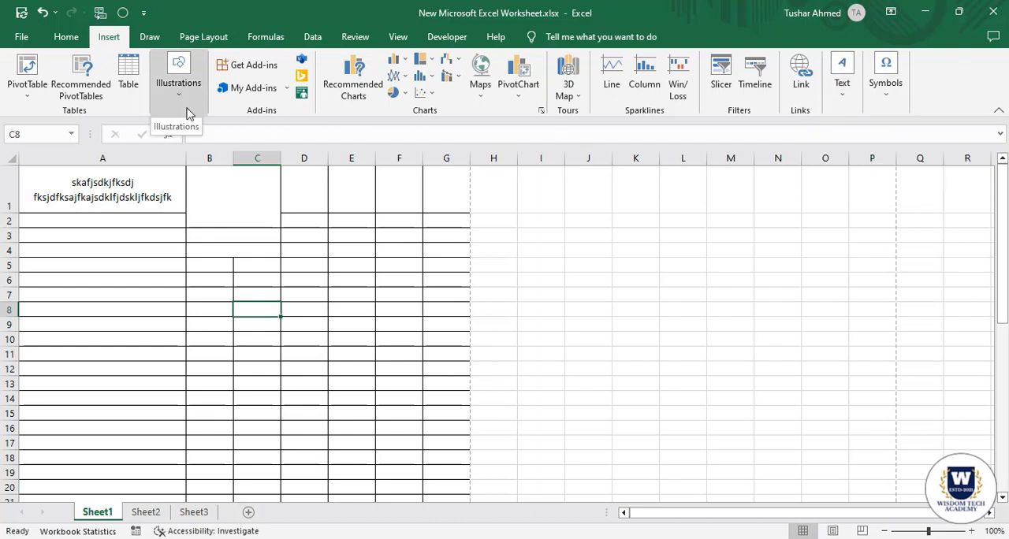
{"action": "left_click", "coordinate": [181, 99]}
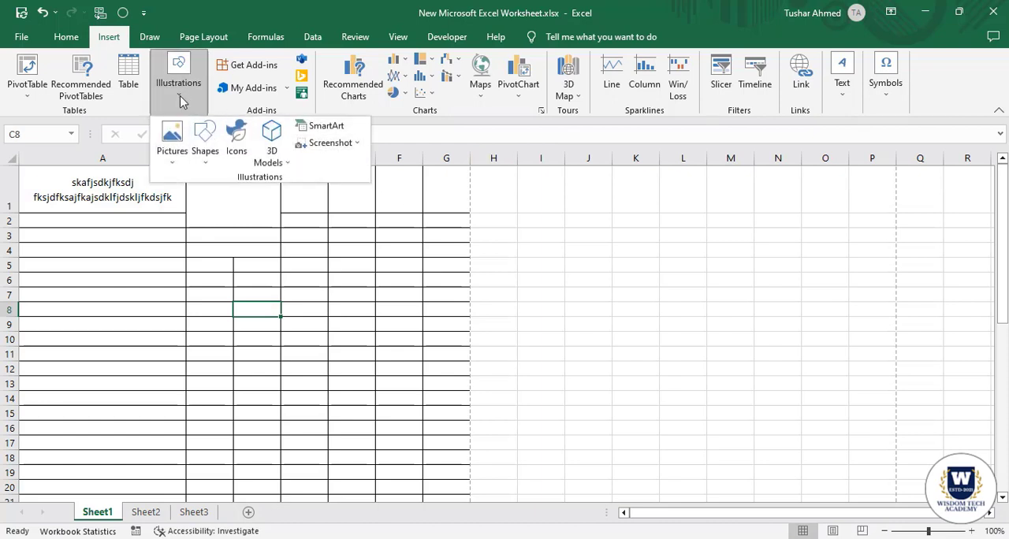
{"action": "left_click", "coordinate": [180, 99]}
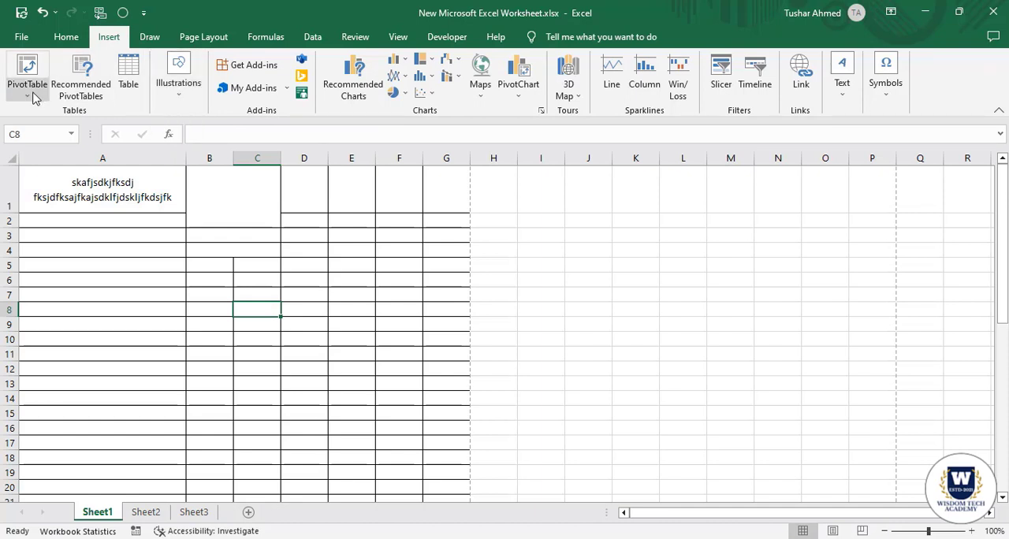
{"action": "left_click", "coordinate": [149, 37]}
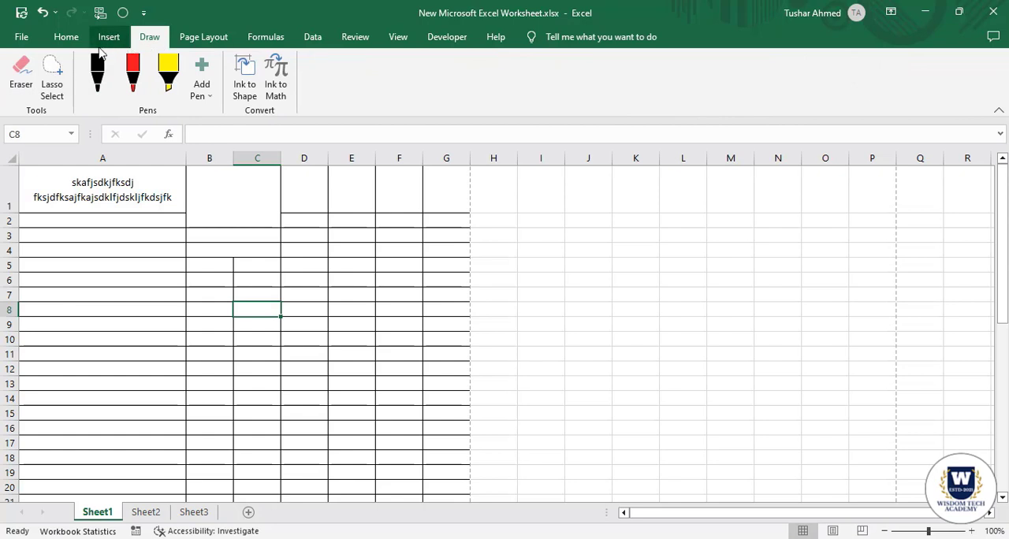
Review the margin presets and the custom margin settings in Page Setup, leaving them without changing any value.
{"action": "left_click", "coordinate": [206, 38]}
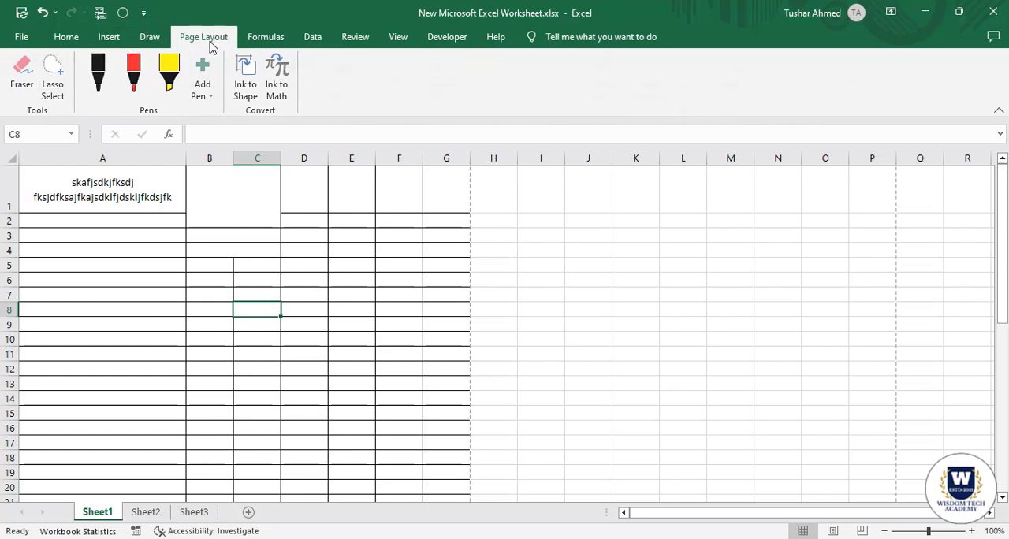
{"action": "left_click", "coordinate": [124, 91]}
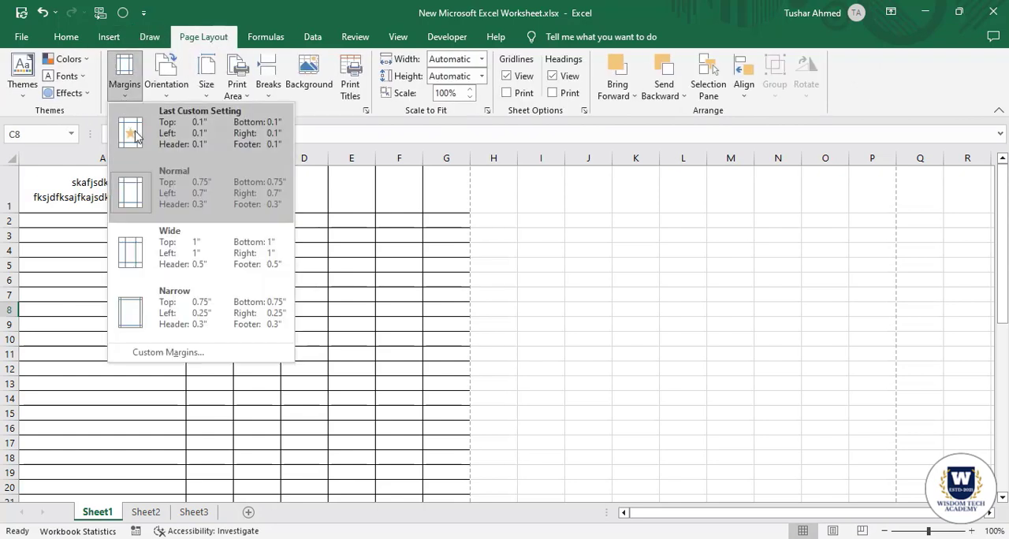
{"action": "left_click", "coordinate": [168, 353]}
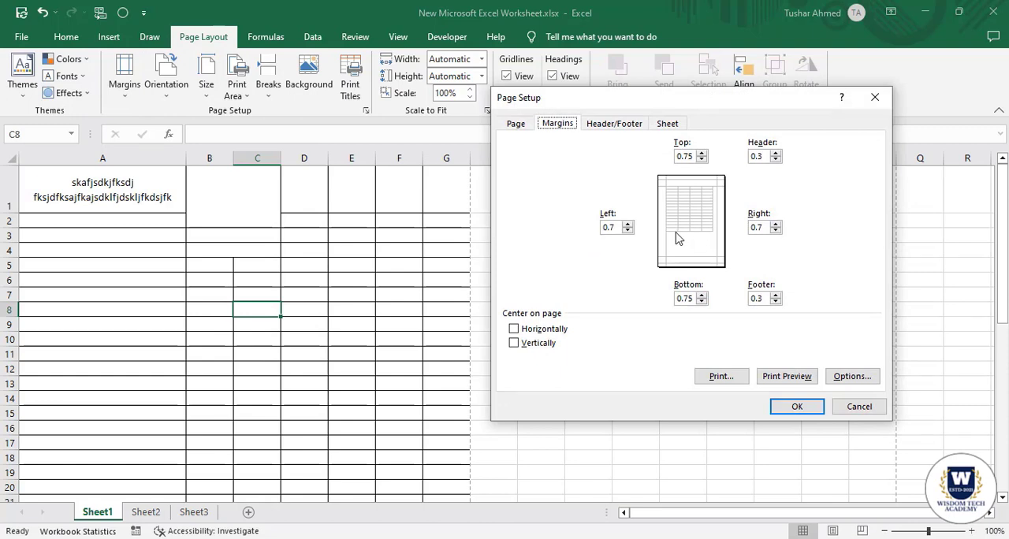
{"action": "left_click", "coordinate": [859, 406]}
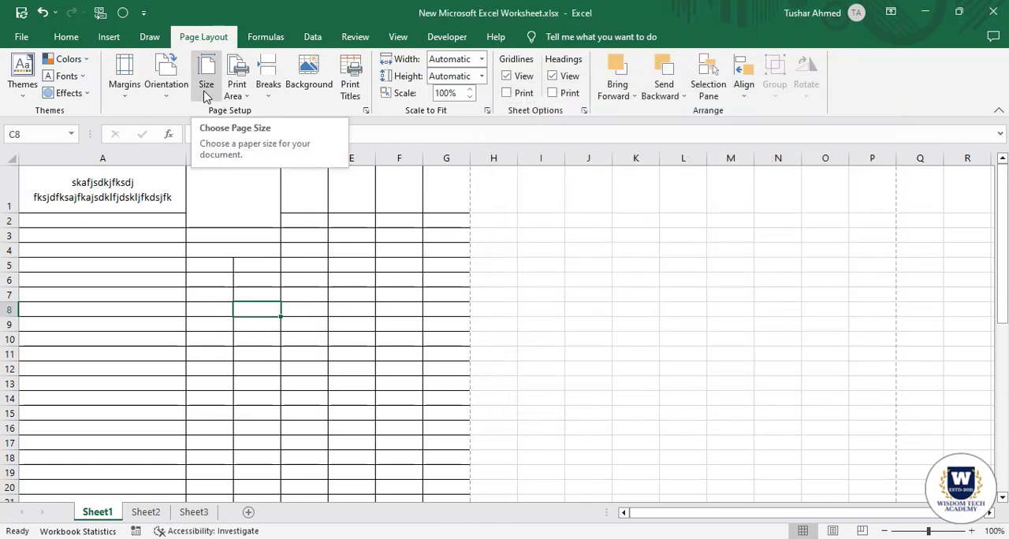
Set the paper size of Sheet1 to A4 210 x 297 mm.
{"action": "left_click", "coordinate": [205, 86]}
{"action": "scroll", "coordinate": [236, 248], "scroll_direction": "up", "scroll_amount": 3}
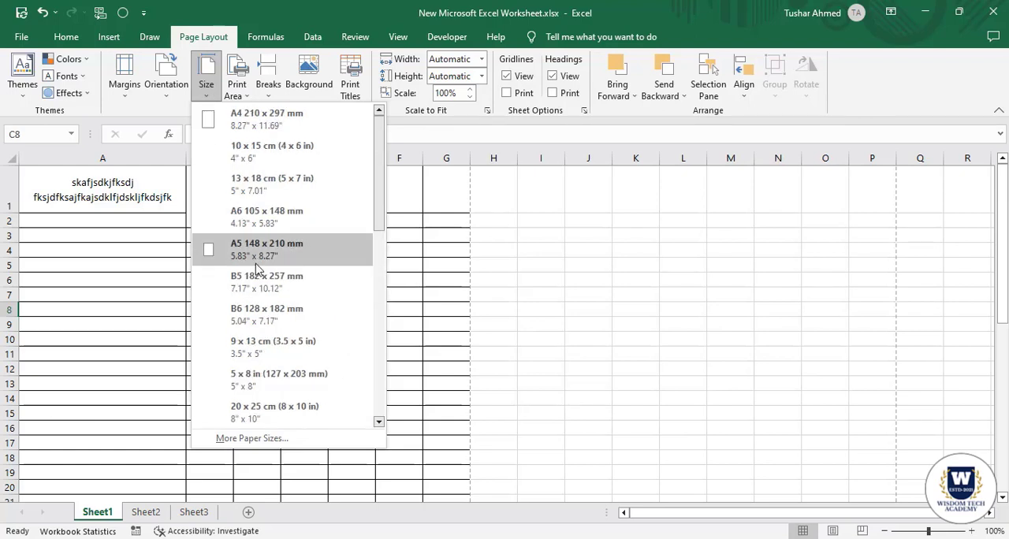
{"action": "left_click", "coordinate": [248, 122]}
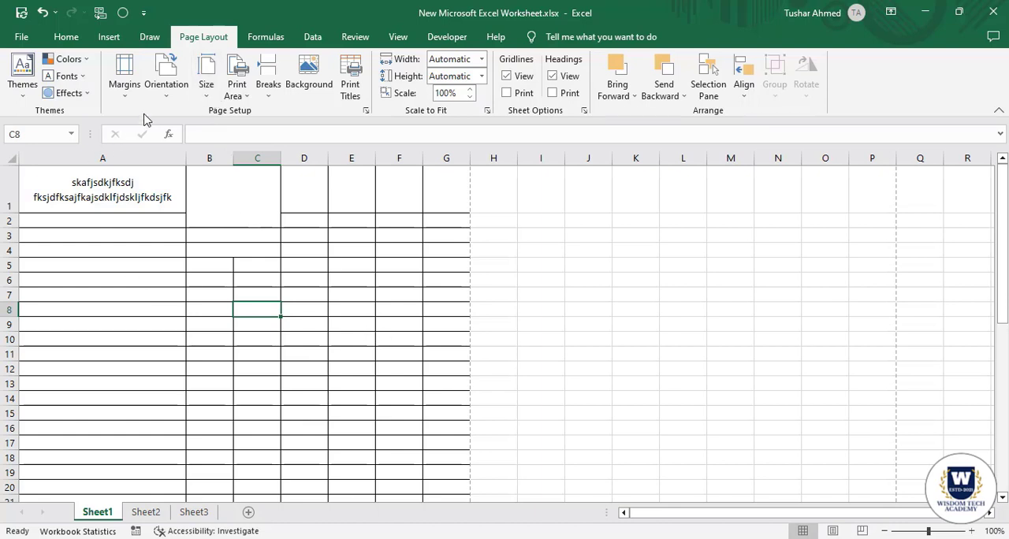
Review the page orientation options and highlight cells from A1 down the sheet to examine the portrait page's extent.
{"action": "left_click", "coordinate": [175, 100]}
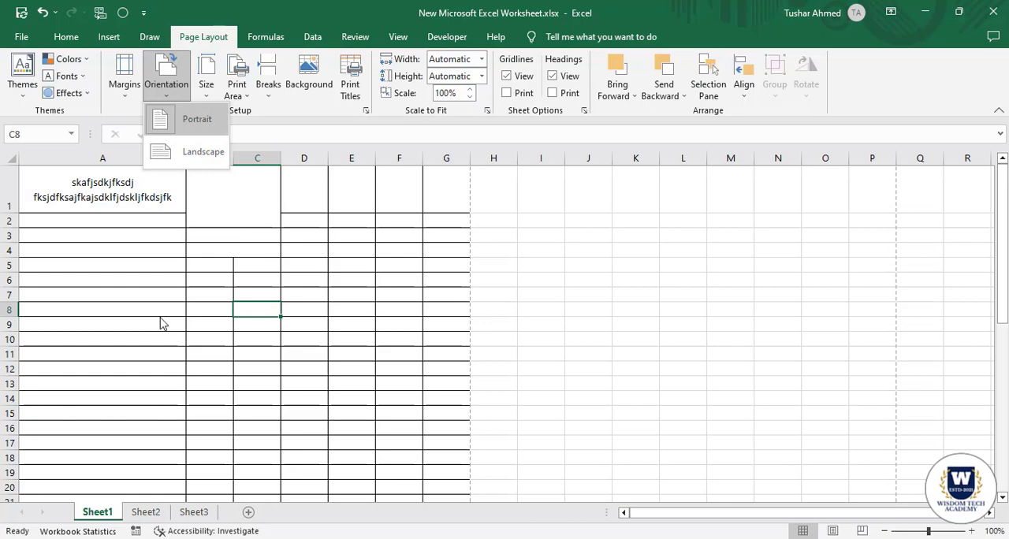
{"action": "left_click", "coordinate": [140, 271]}
{"action": "left_click_drag", "start_coordinate": [82, 183], "coordinate": [441, 490]}
{"action": "left_click", "coordinate": [356, 265]}
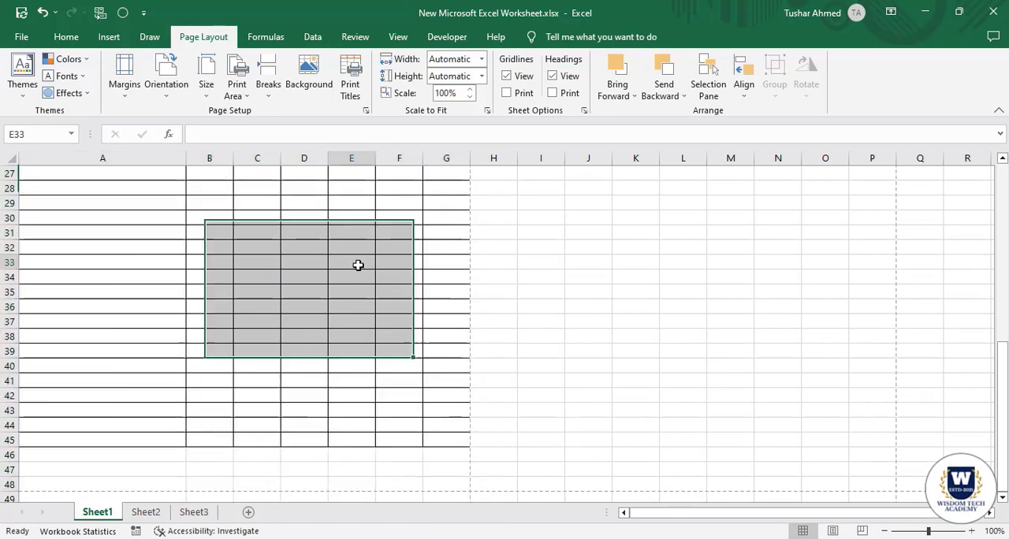
{"action": "scroll", "coordinate": [183, 145], "scroll_direction": "up", "scroll_amount": 9}
Switch the page orientation to Landscape and highlight the landscape page's cells from A1 through column K.
{"action": "left_click", "coordinate": [175, 93]}
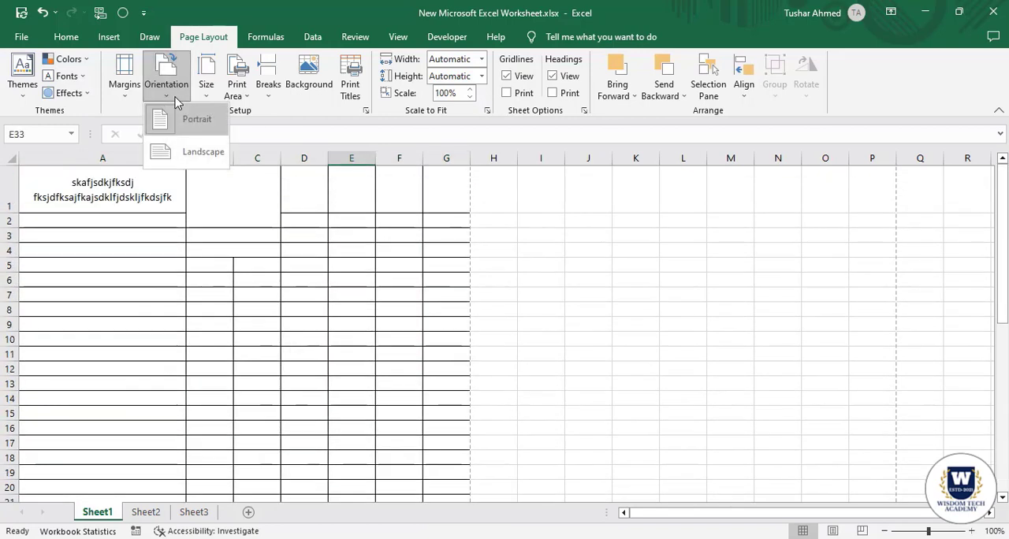
{"action": "left_click", "coordinate": [197, 164]}
{"action": "left_click_drag", "start_coordinate": [103, 193], "coordinate": [630, 408]}
{"action": "scroll", "coordinate": [228, 184], "scroll_direction": "up", "scroll_amount": 5}
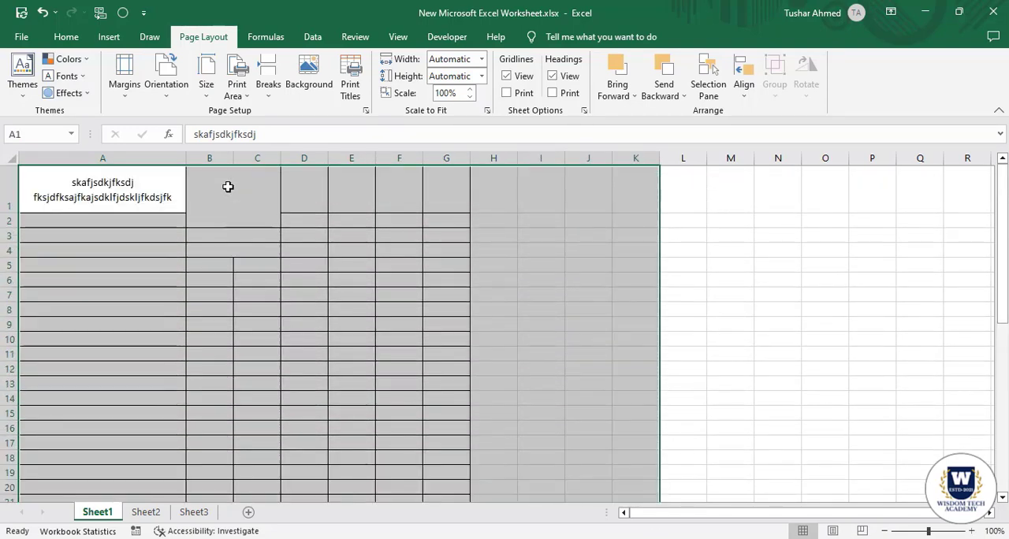
Return the page orientation of Sheet1 to Portrait.
{"action": "left_click", "coordinate": [140, 196]}
{"action": "left_click", "coordinate": [161, 99]}
{"action": "left_click", "coordinate": [193, 148]}
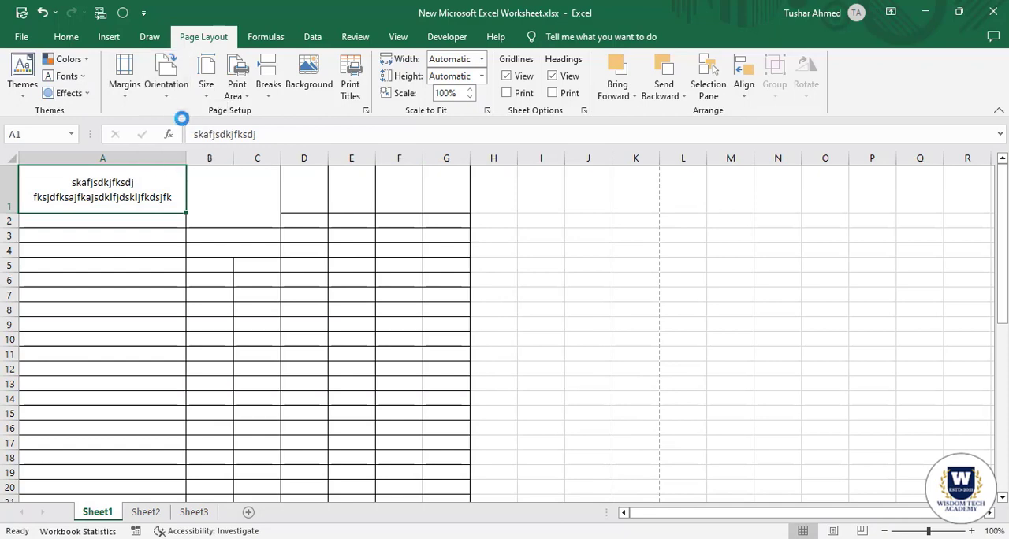
{"action": "left_click", "coordinate": [67, 37]}
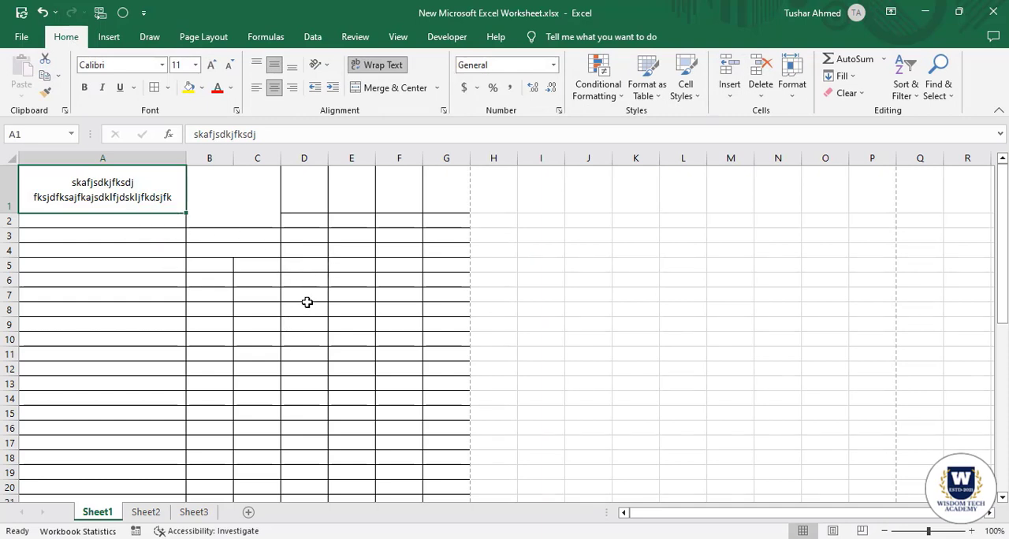
{"action": "left_click", "coordinate": [102, 235]}
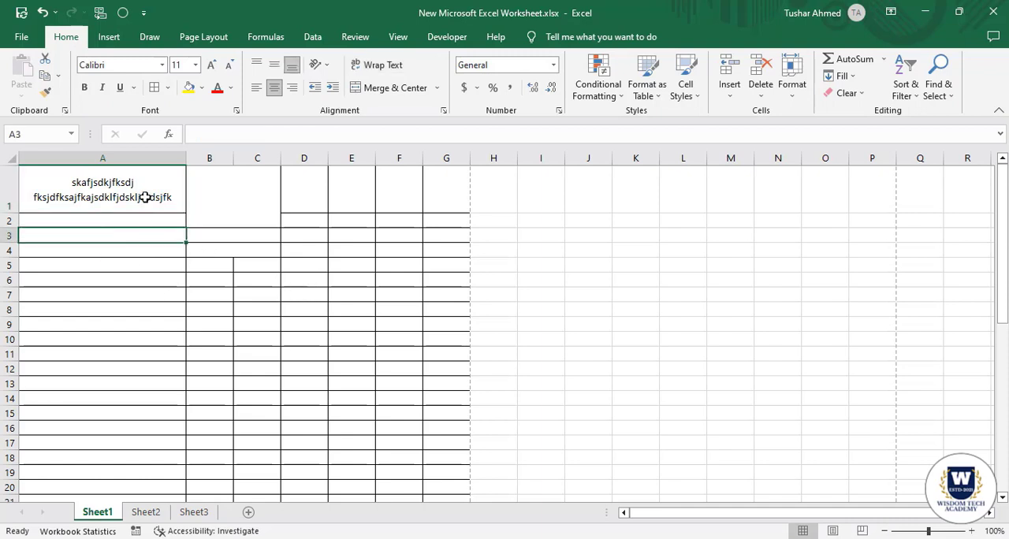